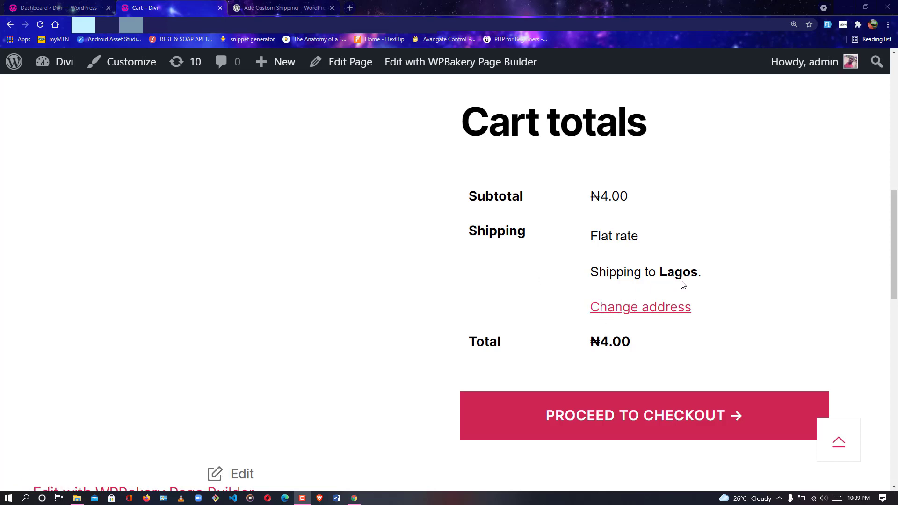
Step: Examine the shipping destination in the cart totals and view the Ade Custom Shipping plugin page
drag(662, 271, 700, 273)
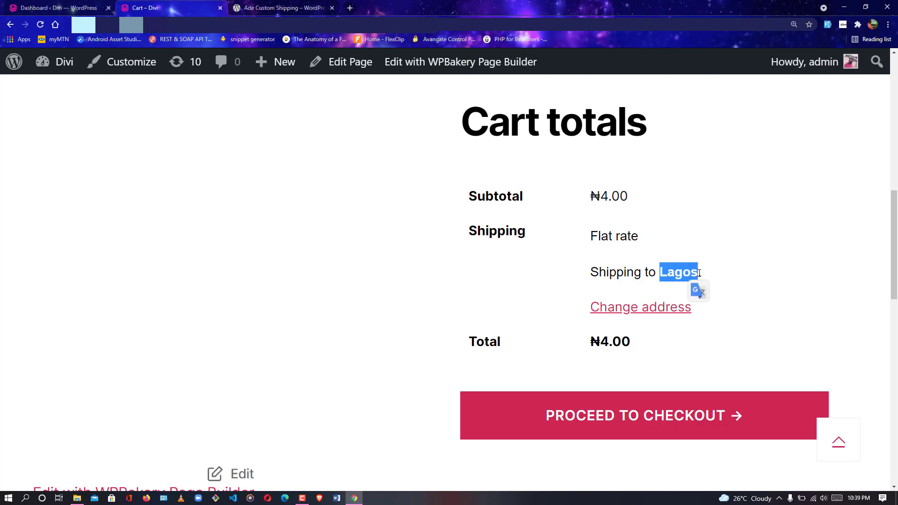
click(668, 257)
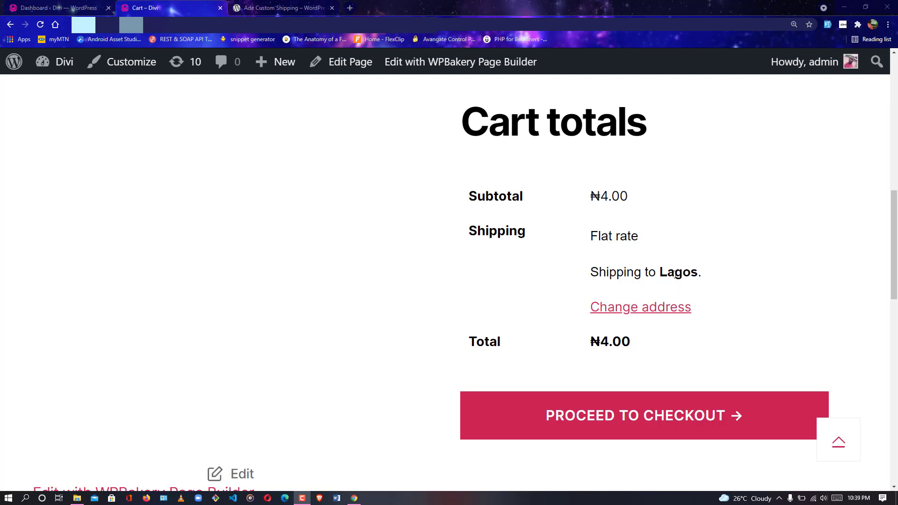
drag(661, 272, 700, 273)
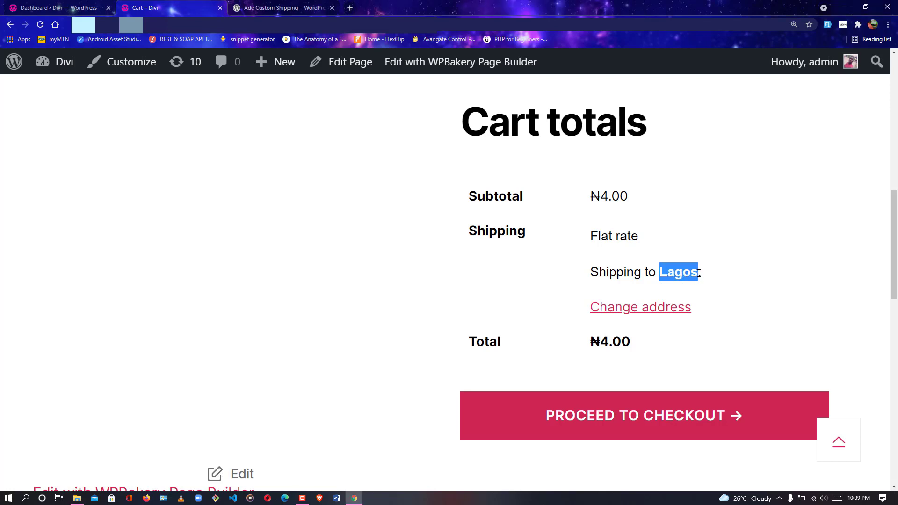
click(668, 257)
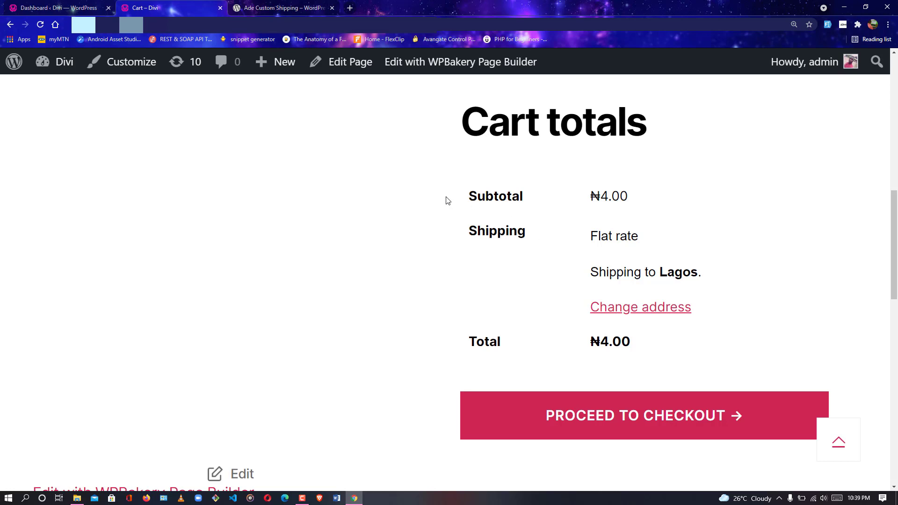
click(289, 8)
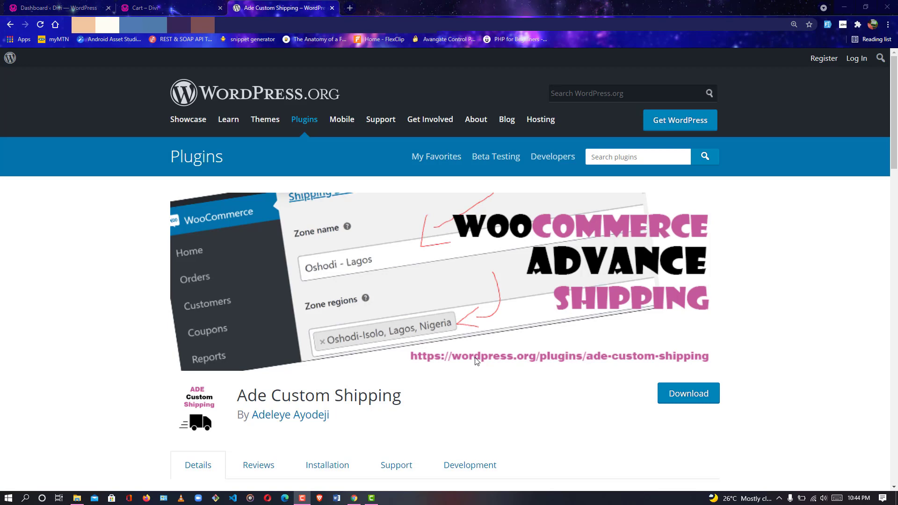
Step: From the WordPress dashboard, go to the page for adding plugins and search for "ade"
click(56, 8)
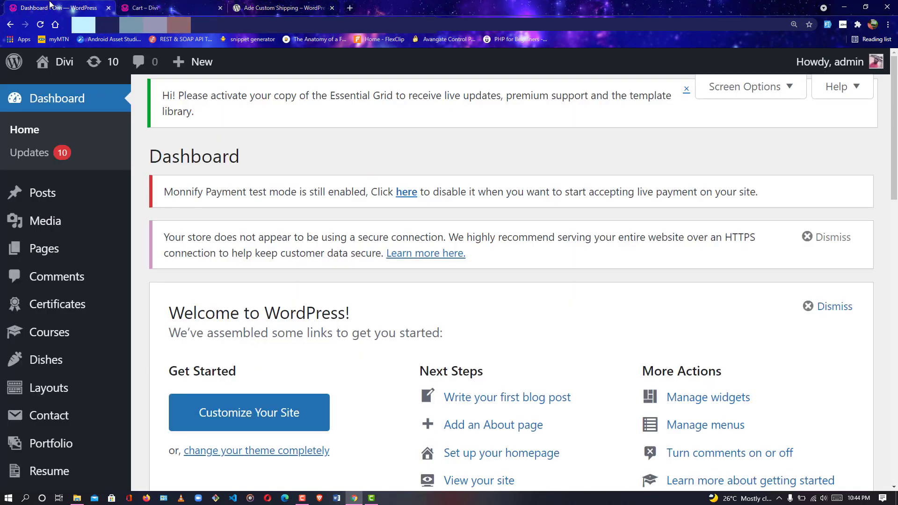
mouse_move(94, 253)
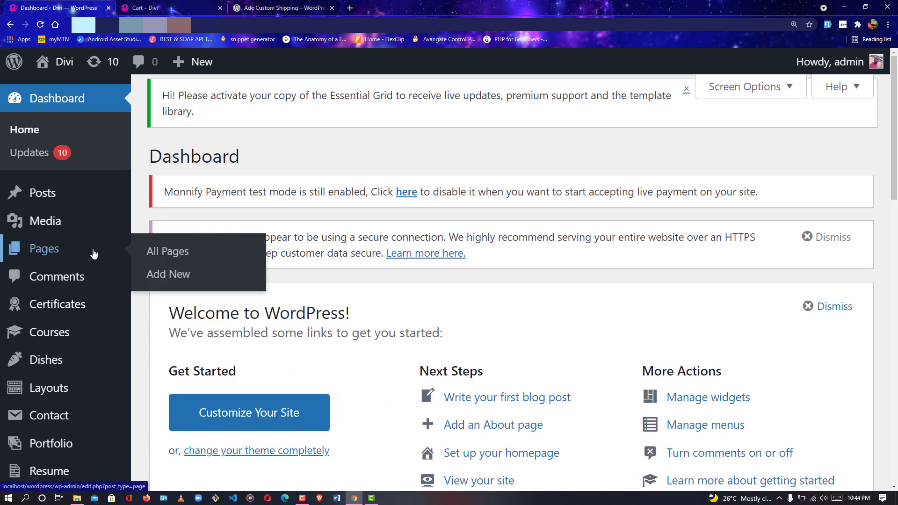
scroll(93, 255, down, 5)
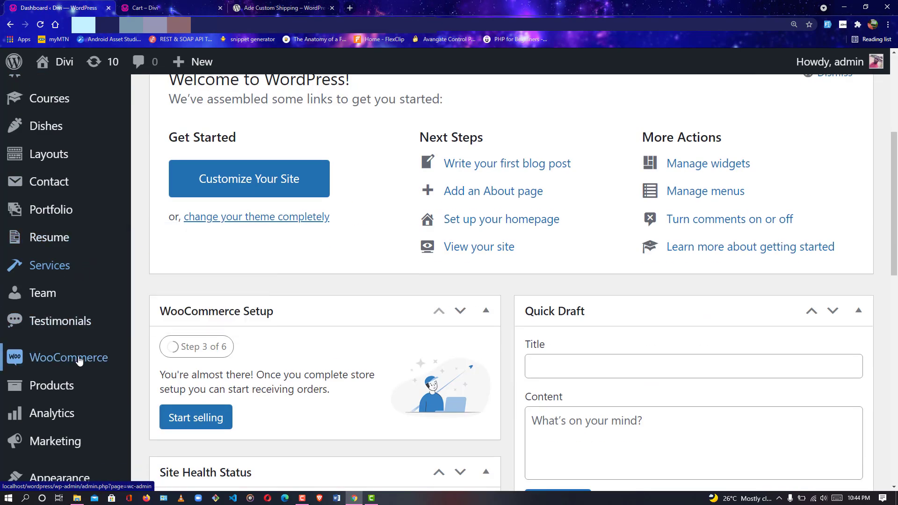
mouse_move(80, 366)
scroll(79, 369, down, 3)
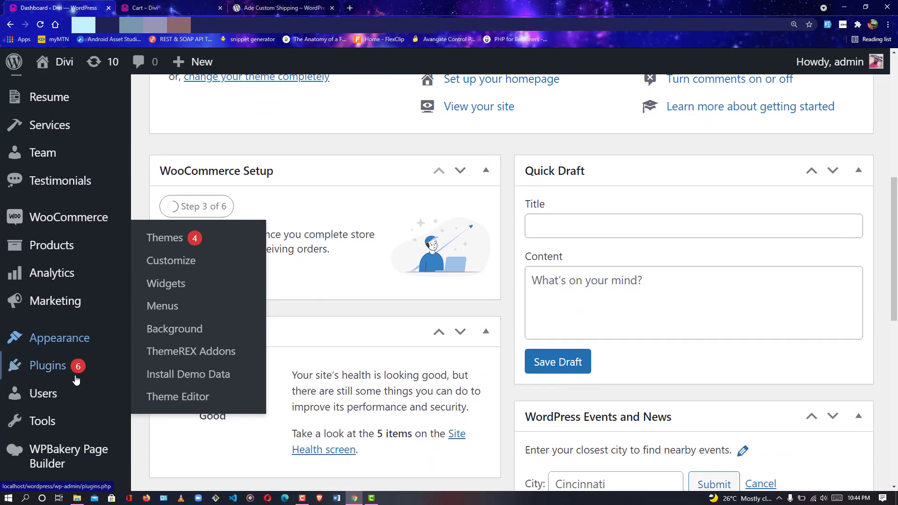
click(154, 393)
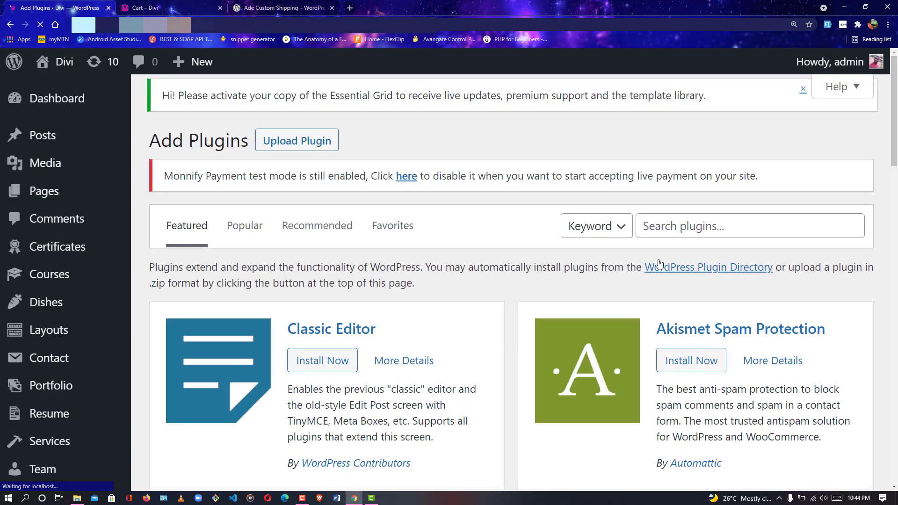
click(710, 234)
text(ade)
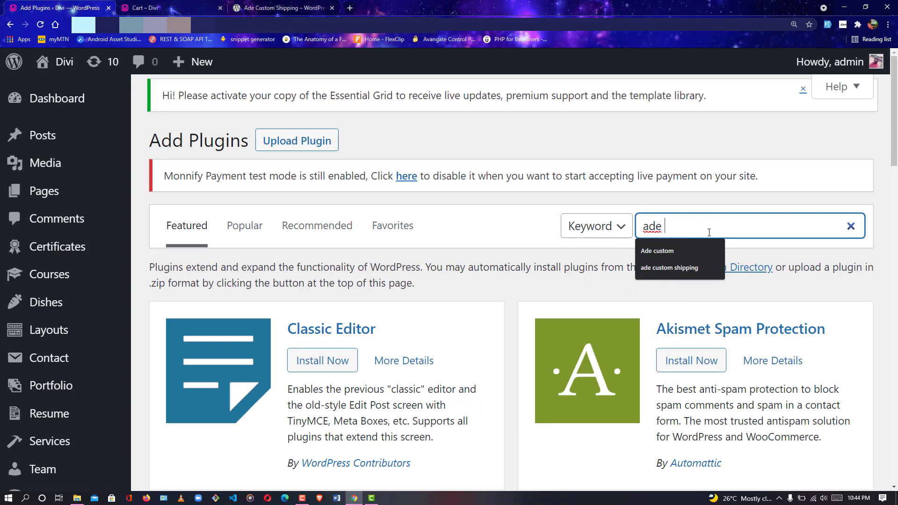
key(Down)
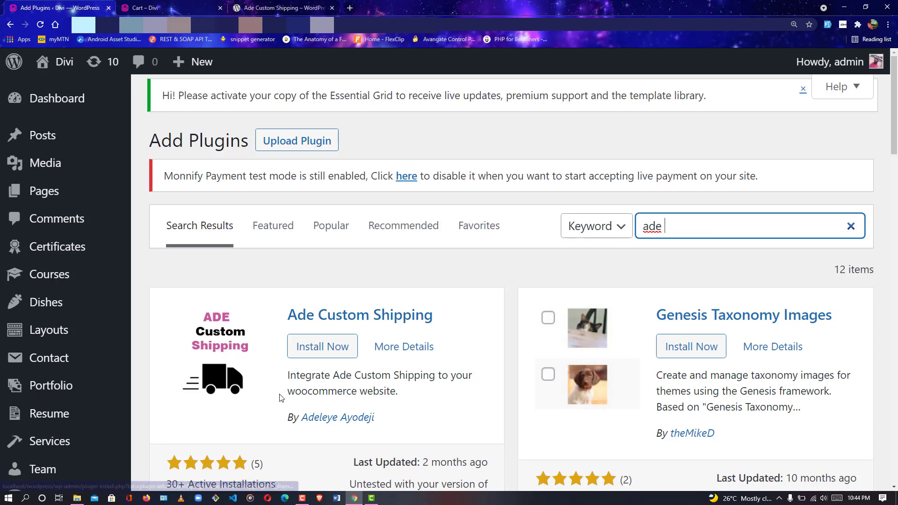
Step: Install and activate the Ade Custom Shipping plugin
click(307, 350)
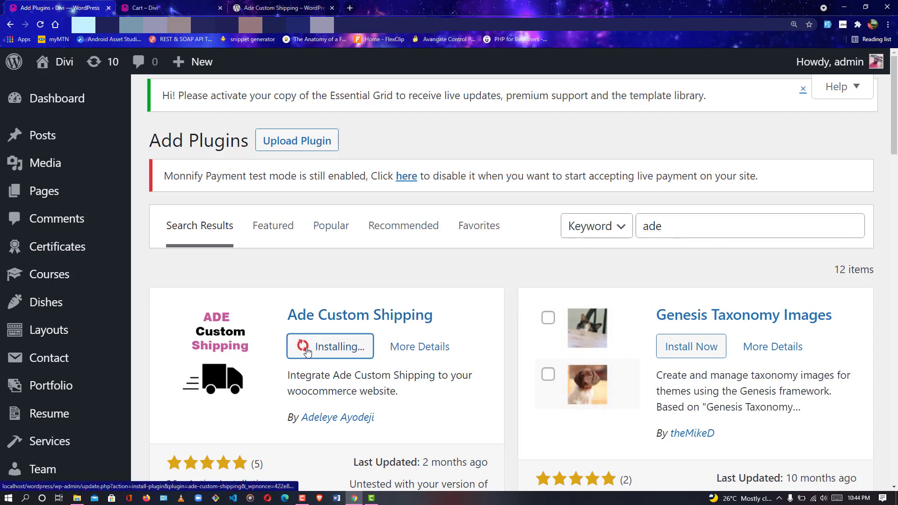
scroll(307, 351, down, 2)
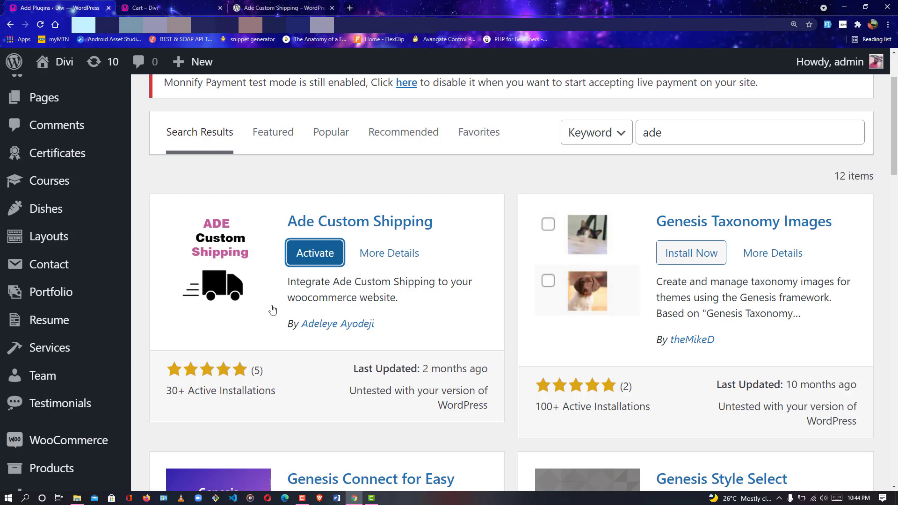
click(313, 257)
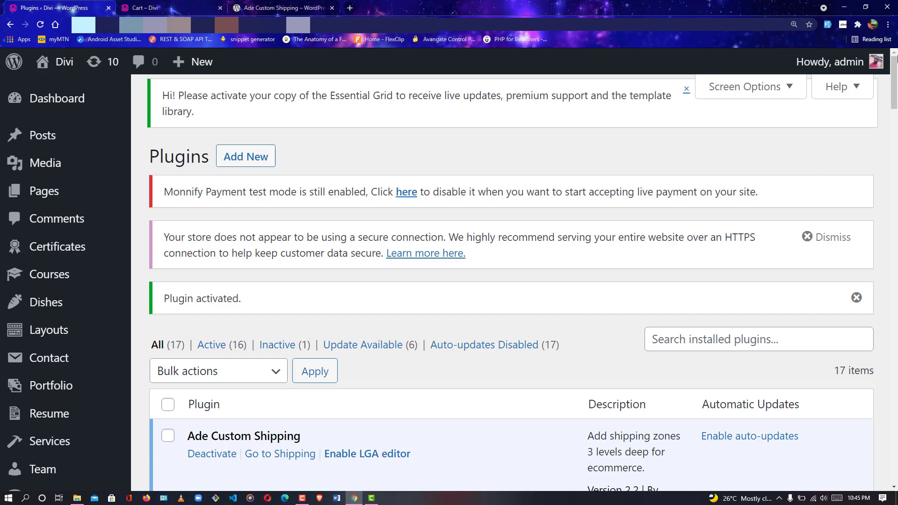
Step: Go from the Ade Custom Shipping entry among the installed plugins to its new shipping zone form
drag(894, 71, 895, 99)
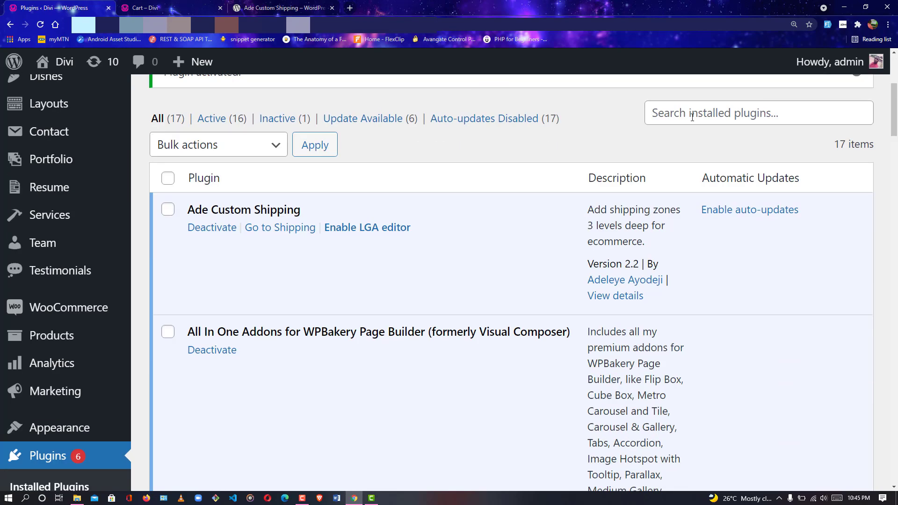
click(265, 234)
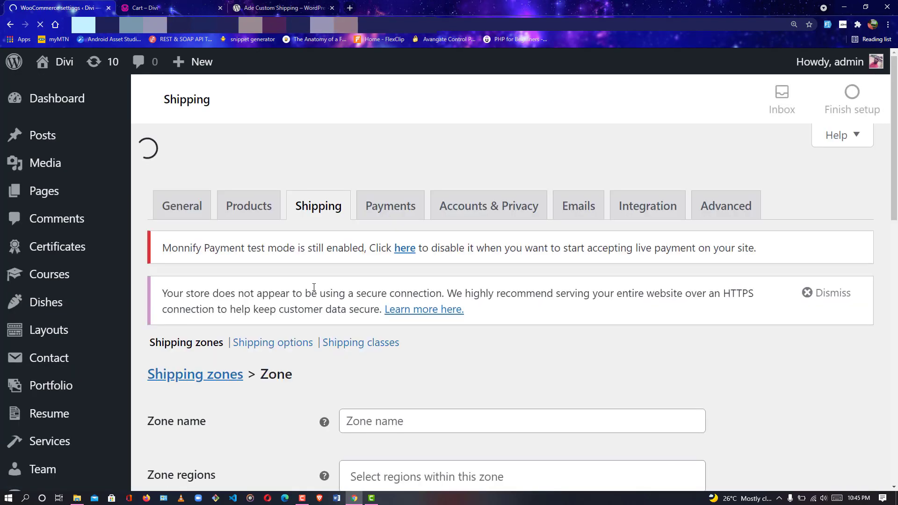
scroll(897, 172, down, 1)
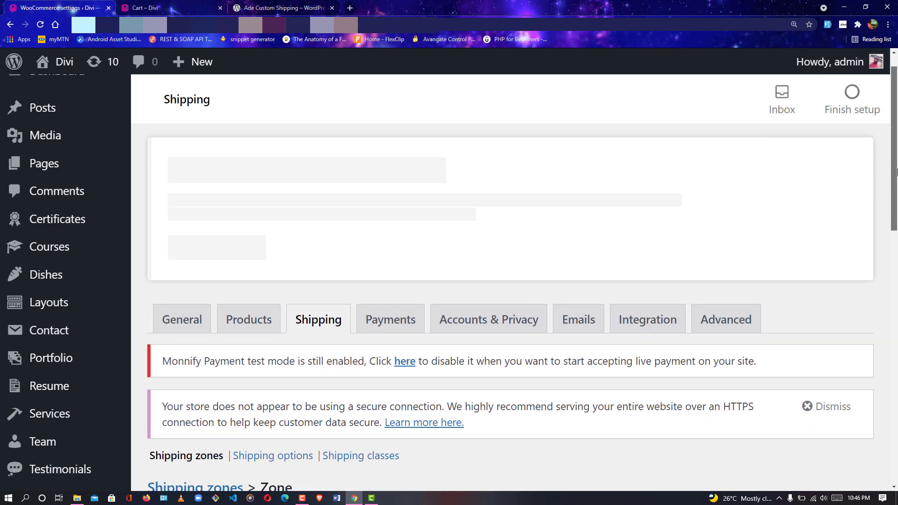
scroll(896, 172, down, 5)
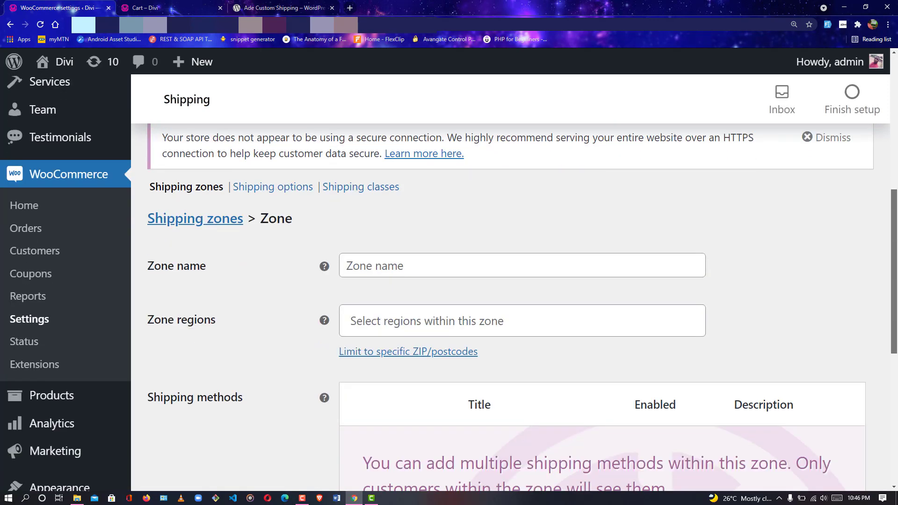
Step: Name the new shipping zone "Oshodi Lagos"
click(378, 268)
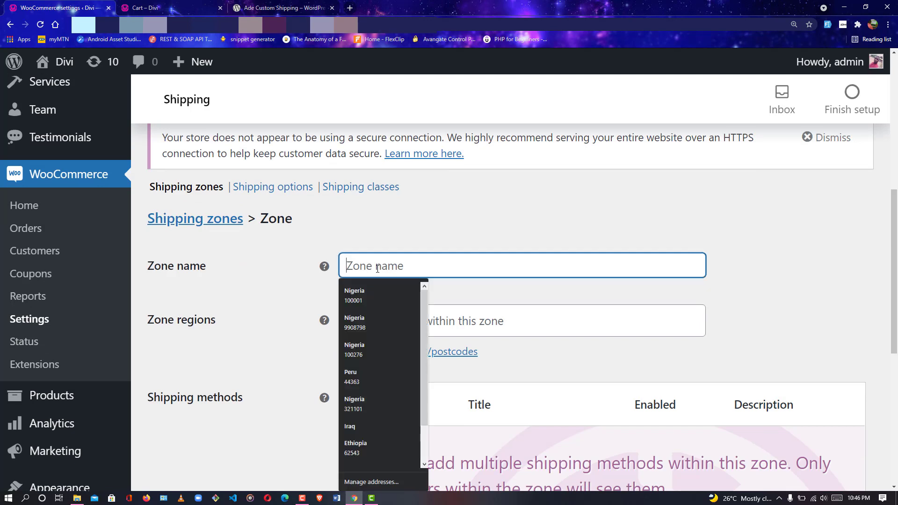
text(Os)
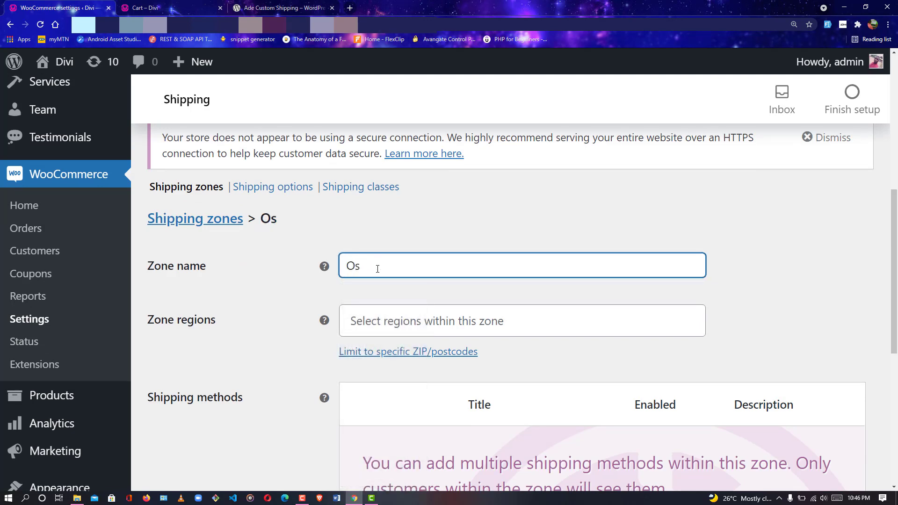
text(hodi Lag)
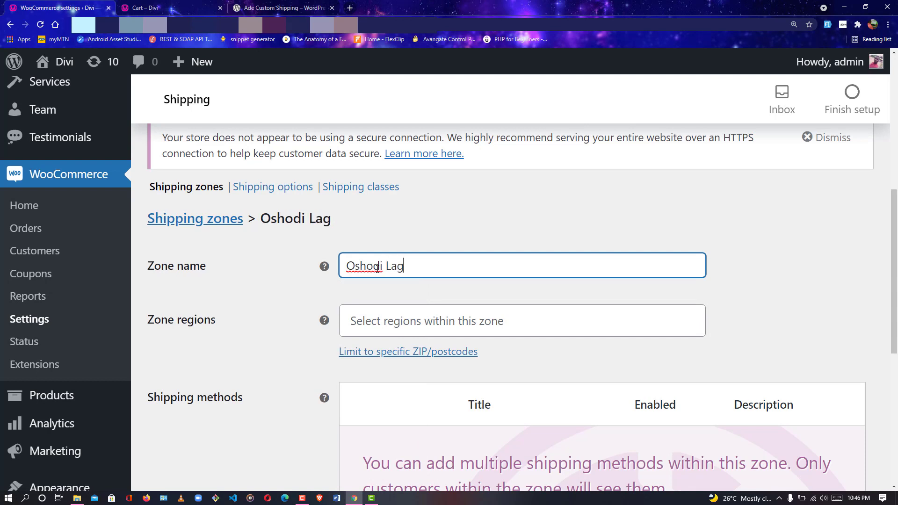
text(os)
click(270, 299)
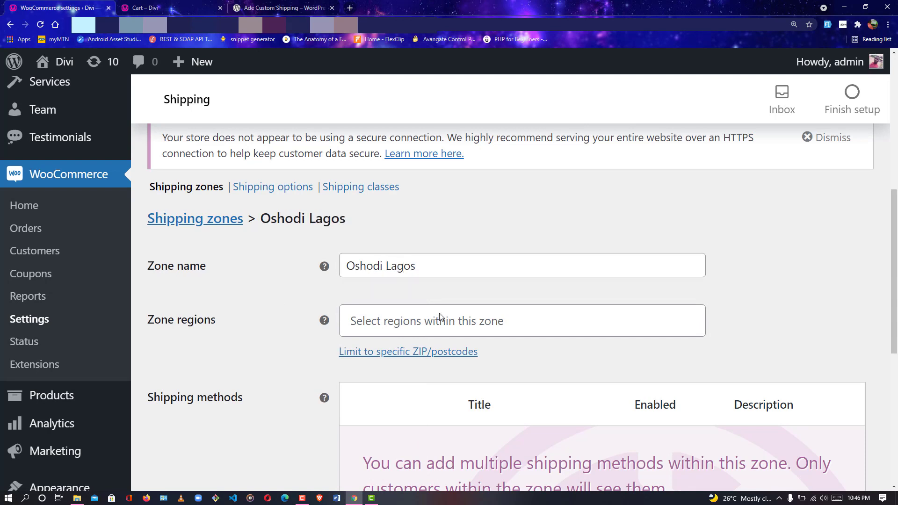
Step: Add "Oshodi-Isolo, Lagos, Nigeria" as the region of the Oshodi Lagos zone
click(388, 319)
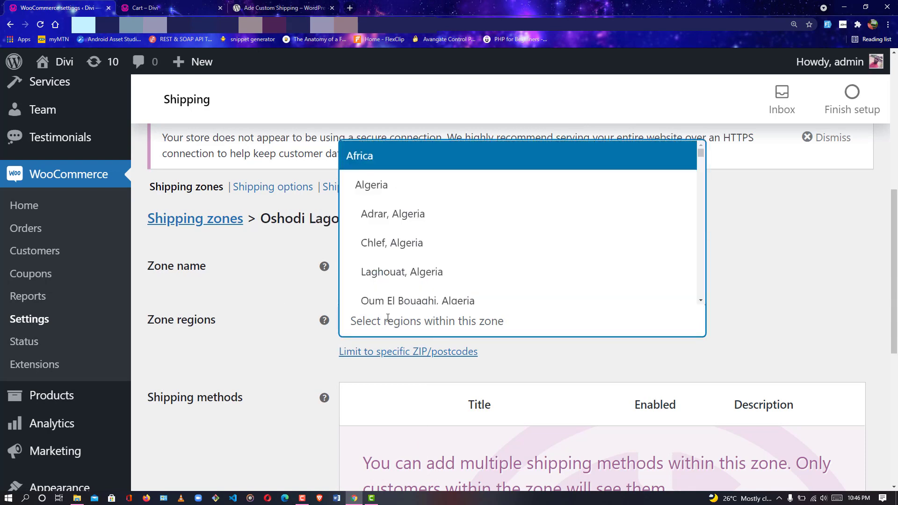
click(288, 338)
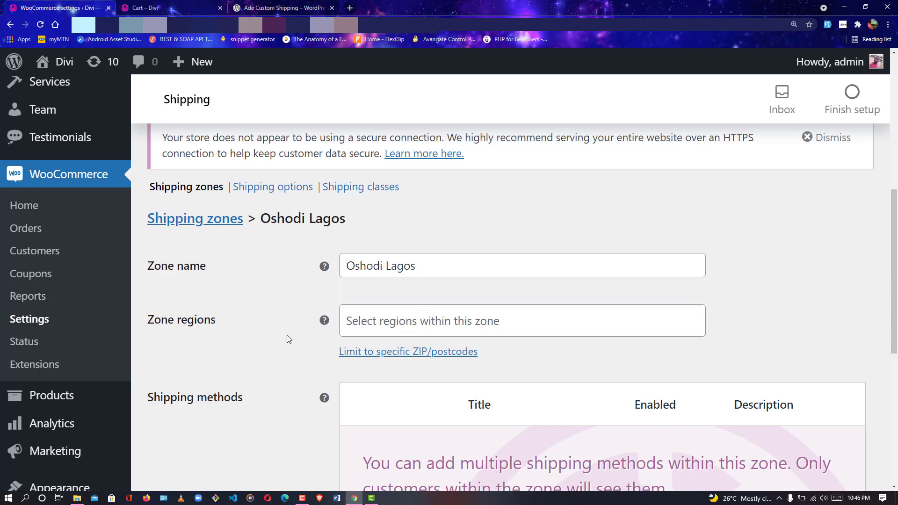
click(369, 326)
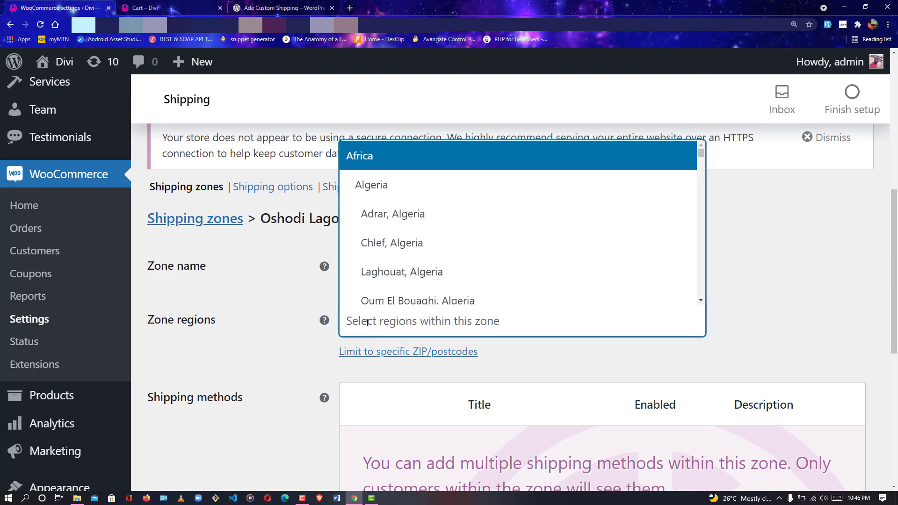
text(osh)
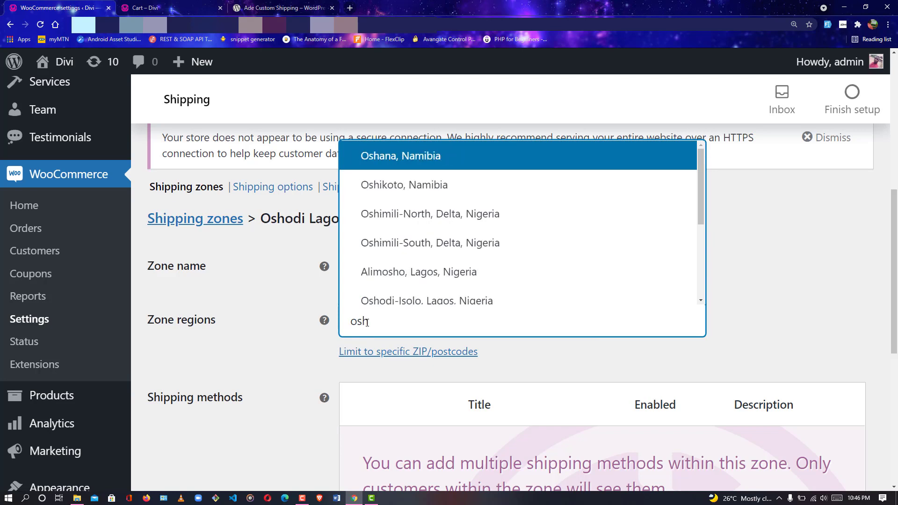
text(od)
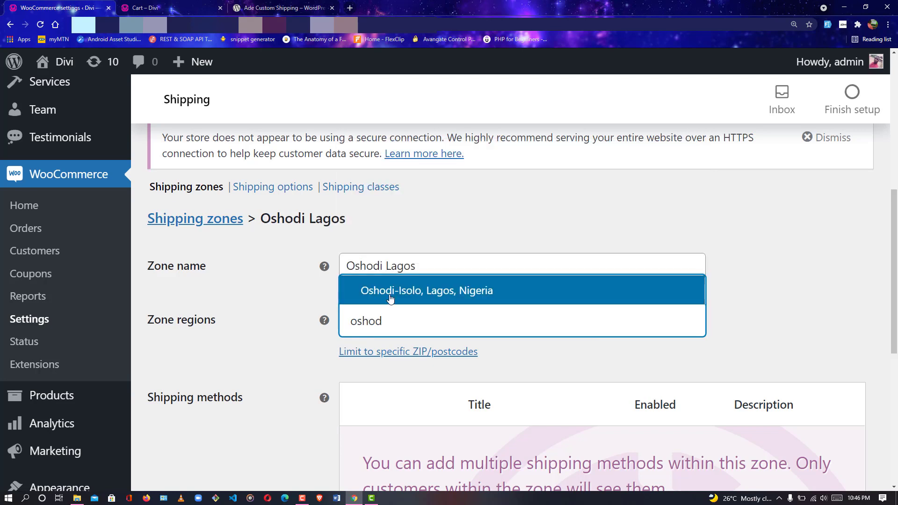
click(407, 297)
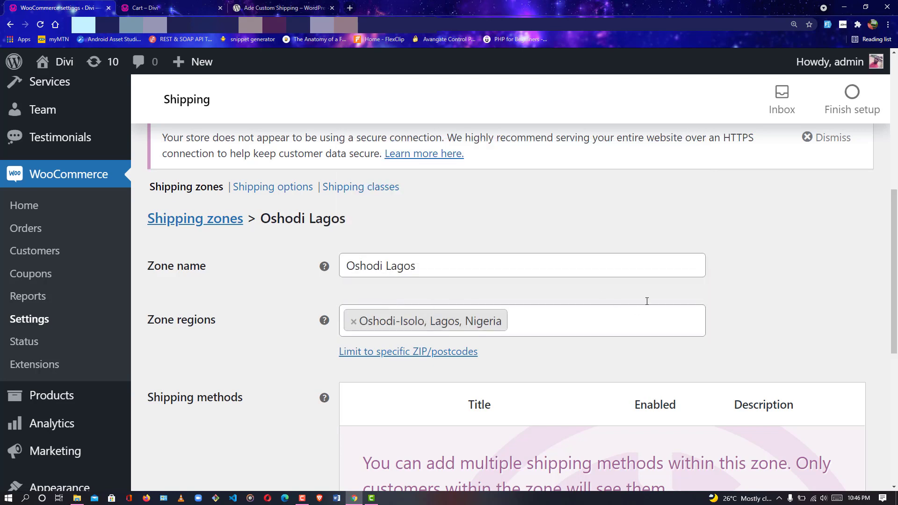
Step: Add a Flat rate shipping method to the Oshodi Lagos zone
scroll(697, 402, down, 3)
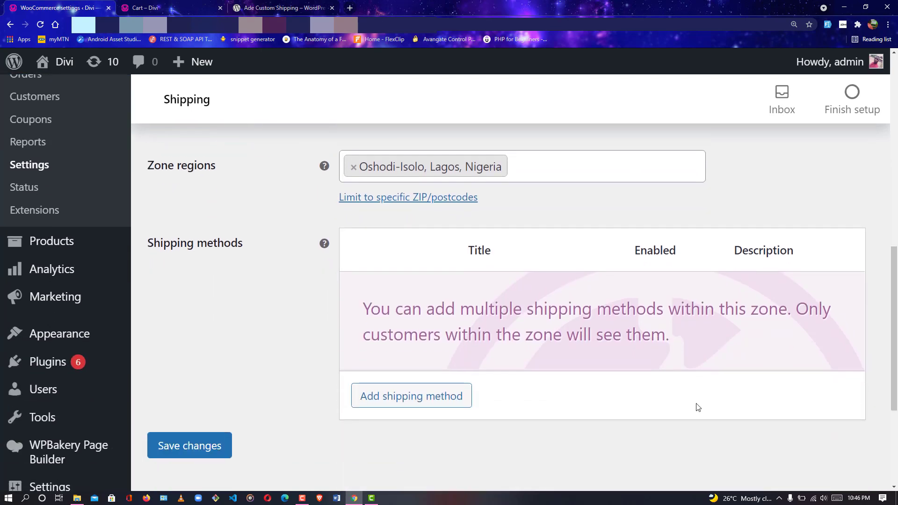
click(380, 397)
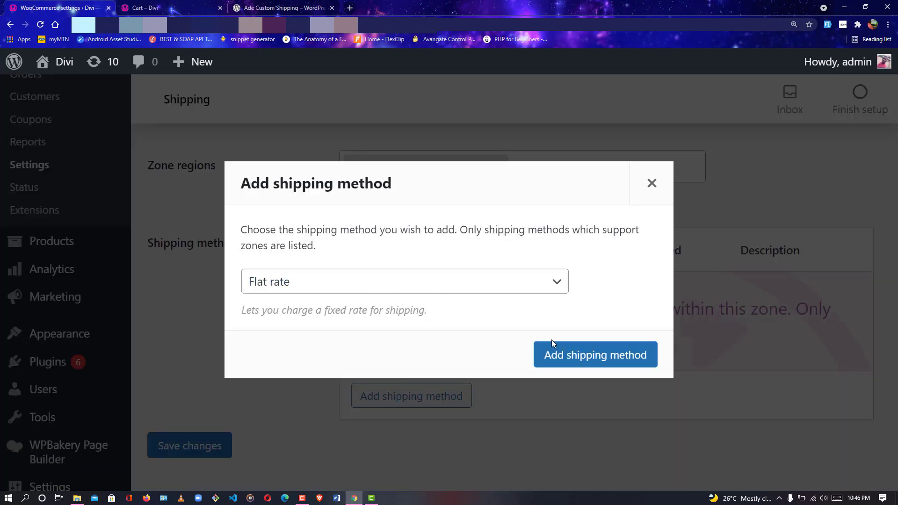
click(554, 354)
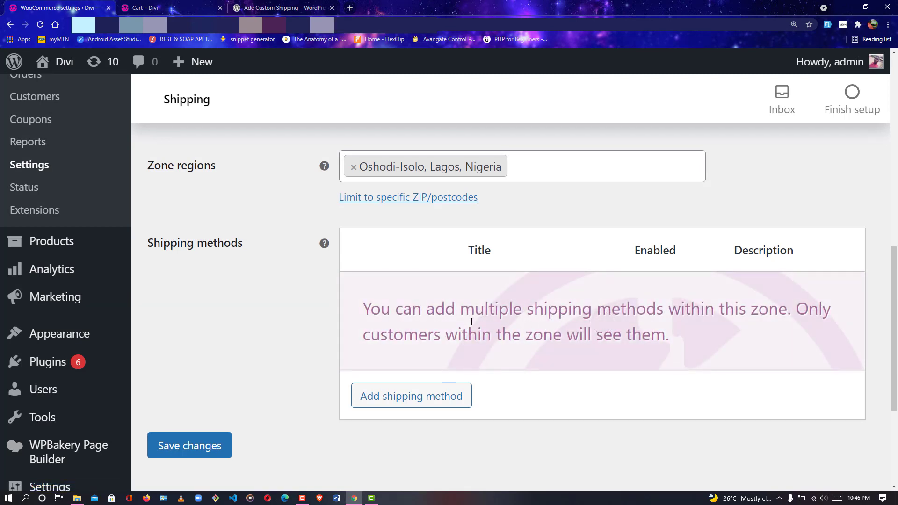
Step: Set the cost of the Oshodi Lagos zone's flat rate to 3000 and save the method's settings
click(415, 294)
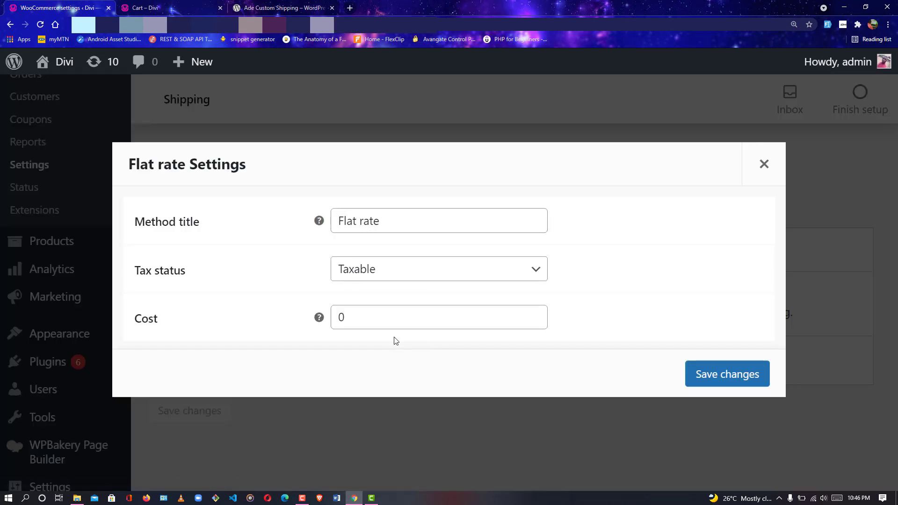
click(380, 318)
key(BackSpace)
text(300)
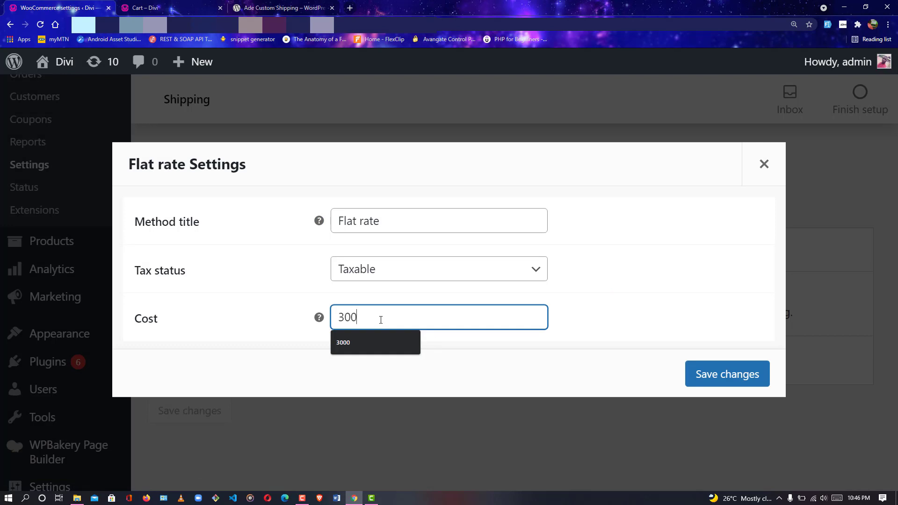
text(0)
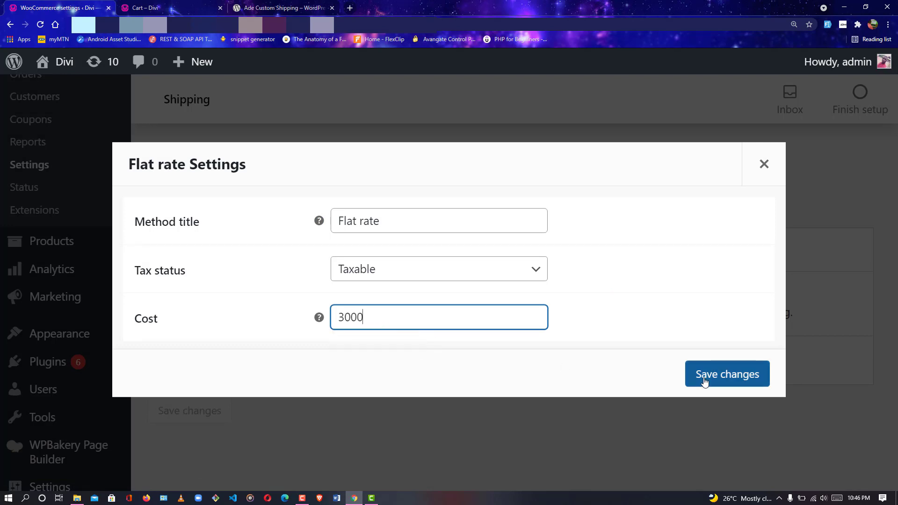
click(705, 381)
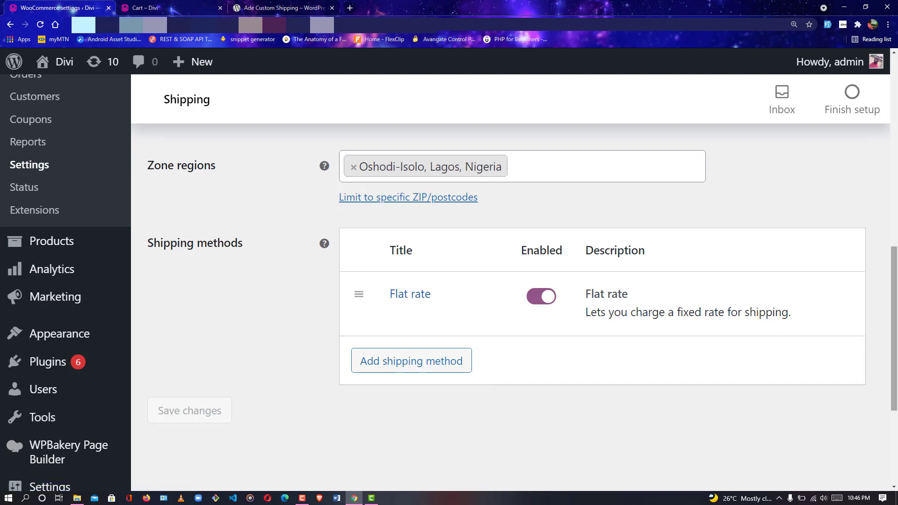
Step: Return to the list of shipping zones and start adding another zone
scroll(645, 267, up, 3)
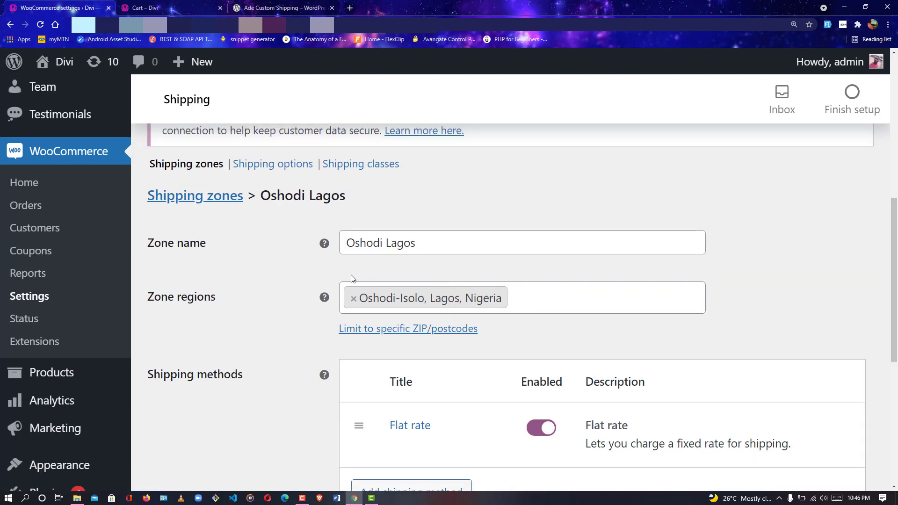
click(202, 198)
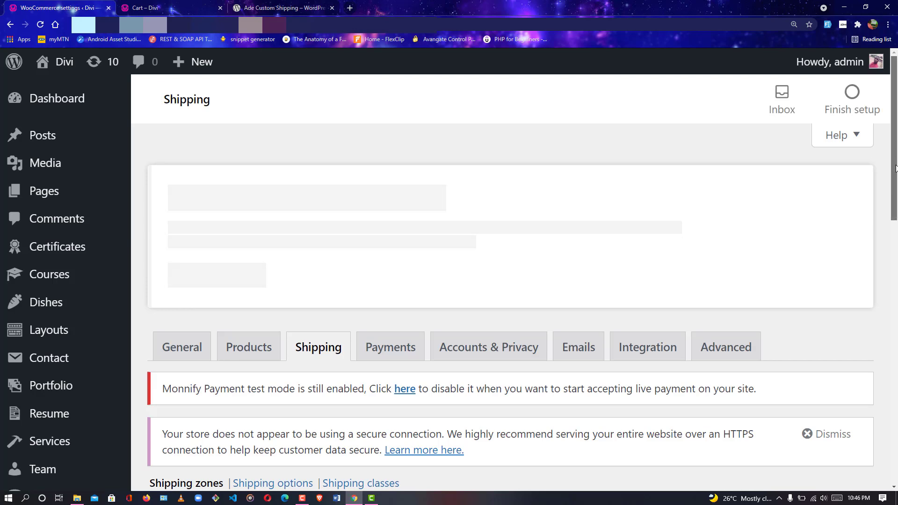
drag(895, 146, 896, 301)
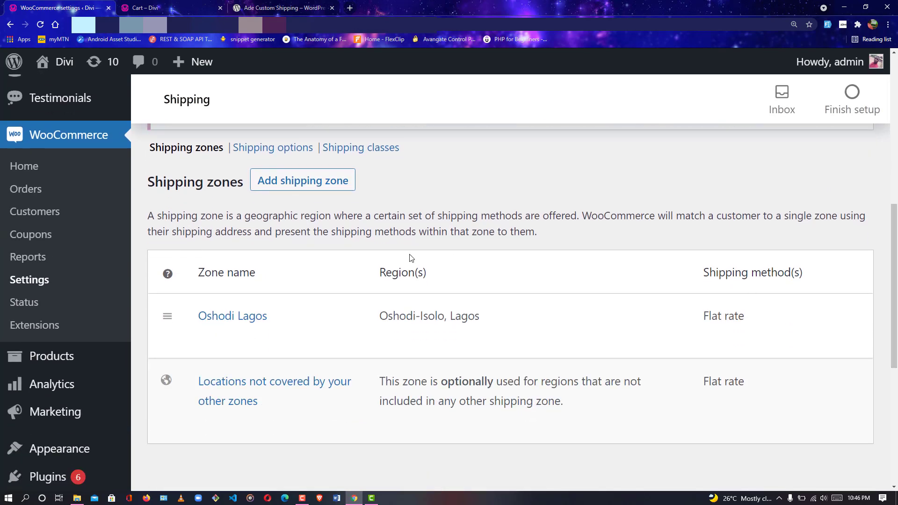
click(298, 193)
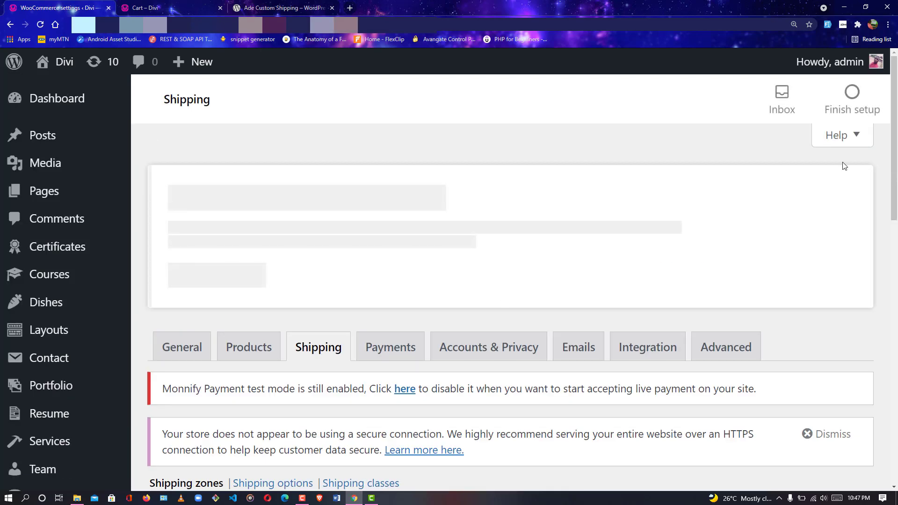
Step: Name the new shipping zone "Lekki Zone"
drag(895, 164, 894, 246)
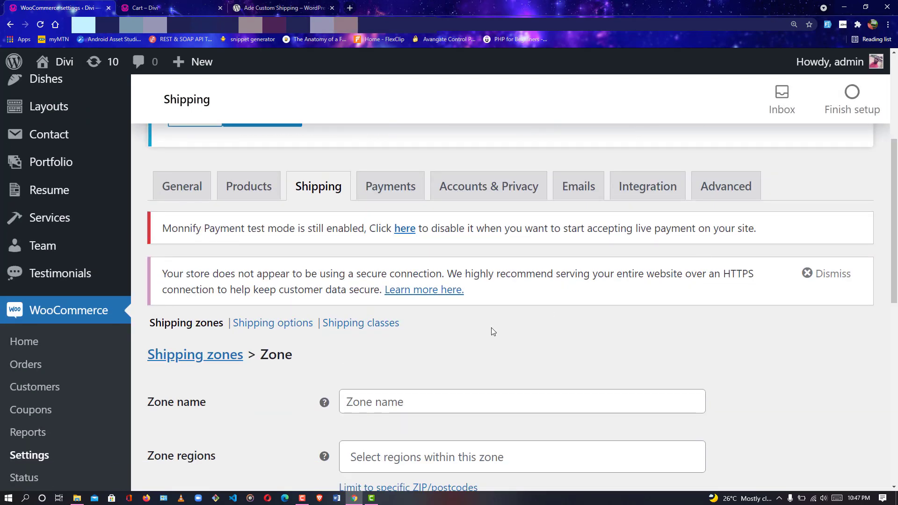
scroll(890, 298, down, 2)
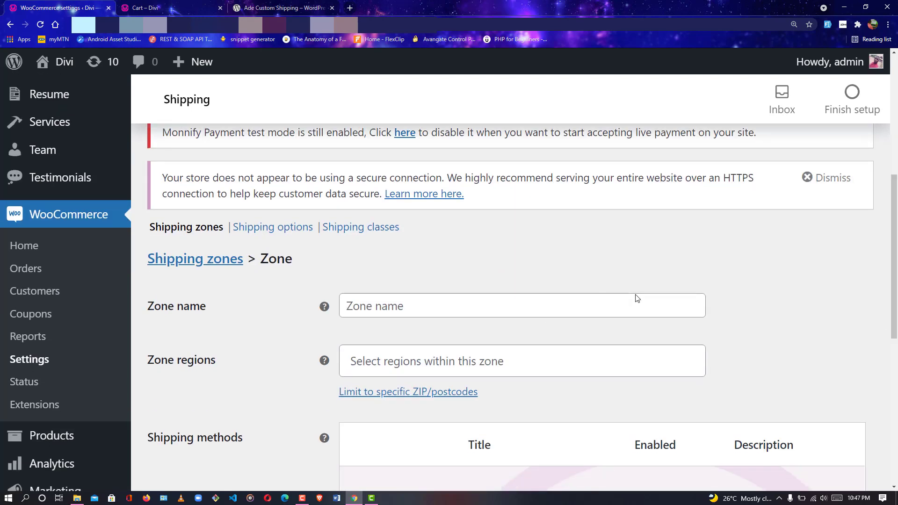
click(485, 306)
text(Leki)
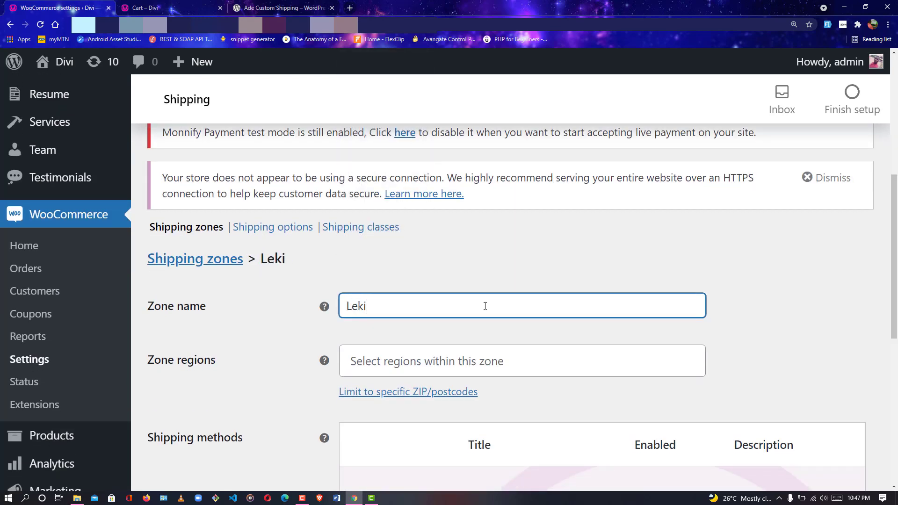
key(BackSpace)
text(ki Zone)
Step: Add "Ibeju-Lekki, Lagos, Nigeria" as the region of the Lekki Zone
click(400, 370)
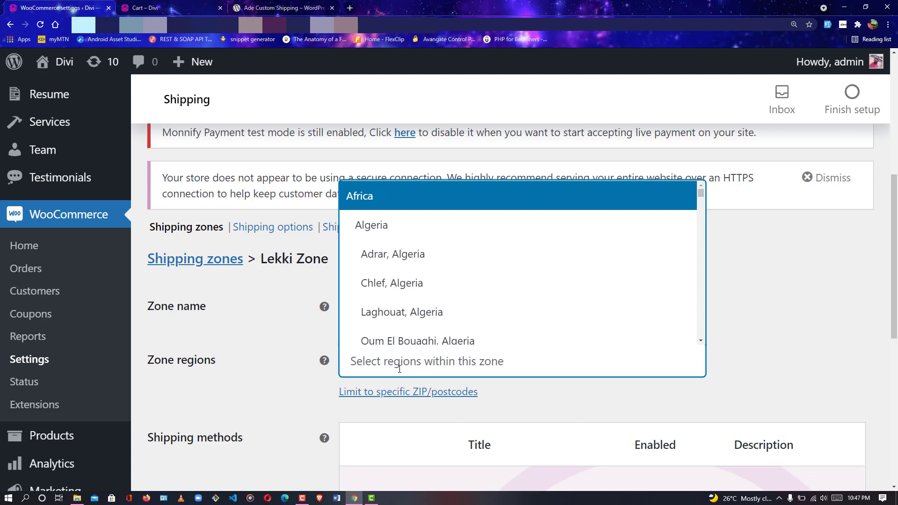
text(p)
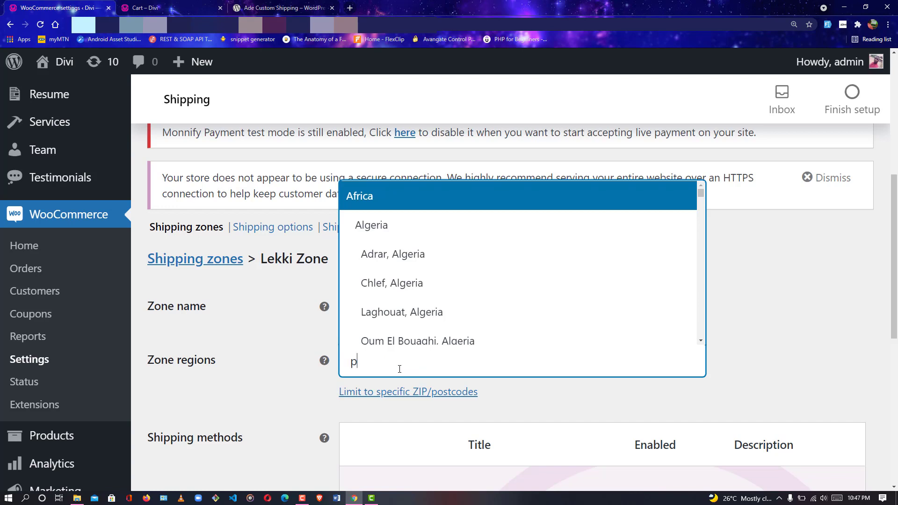
key(BackSpace)
text(lekki)
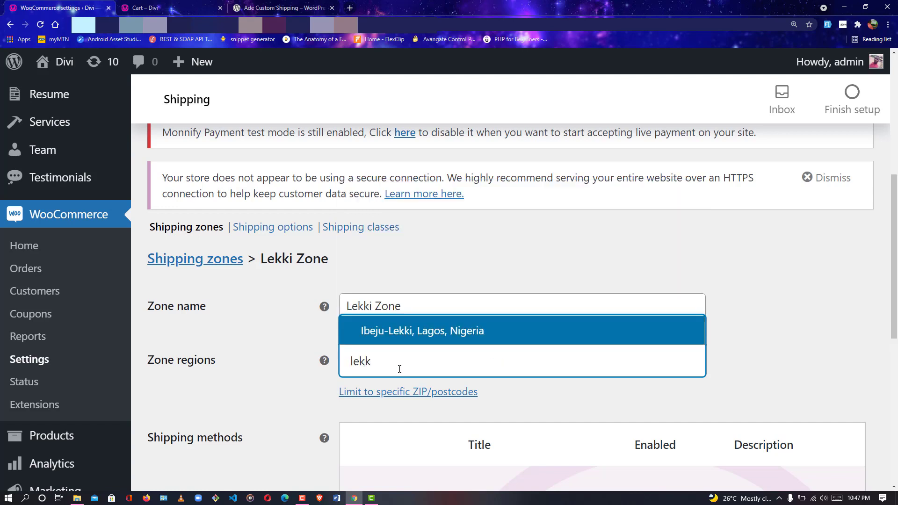
click(408, 333)
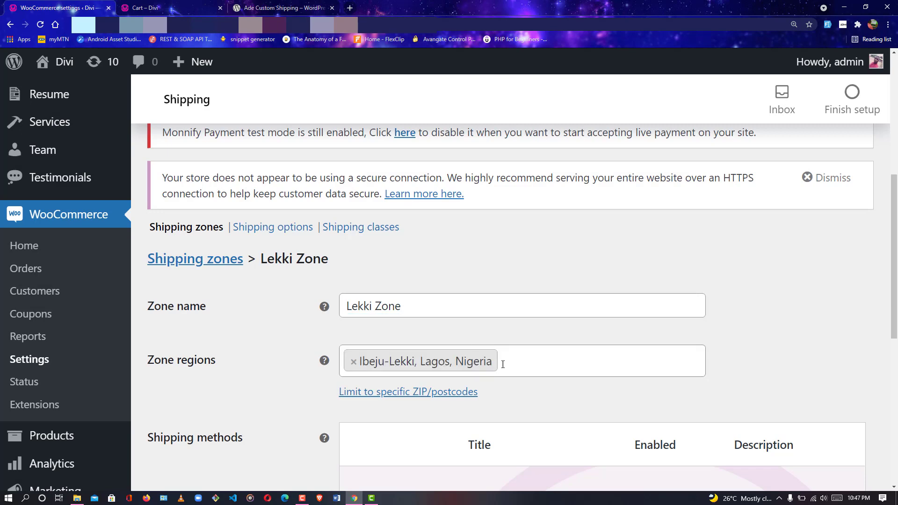
Step: Add a Flat rate shipping method to the Lekki Zone
drag(893, 248, 896, 319)
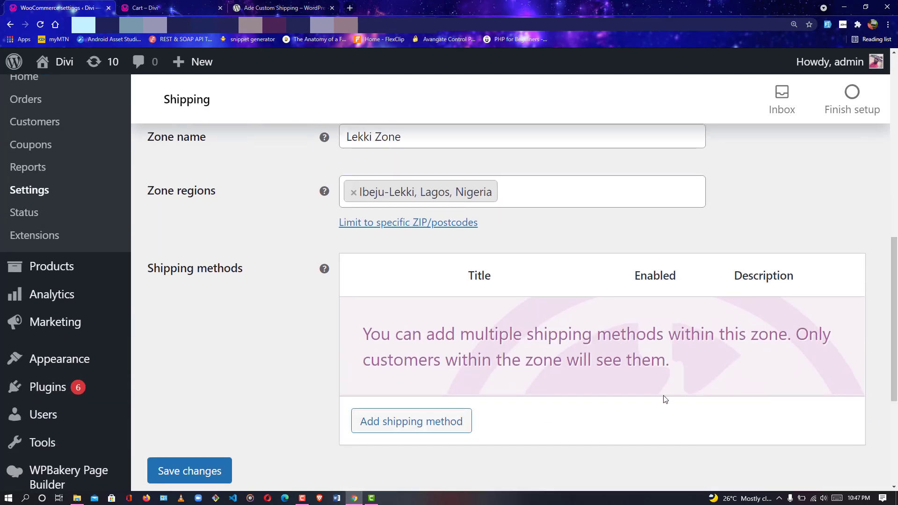
click(405, 421)
click(580, 363)
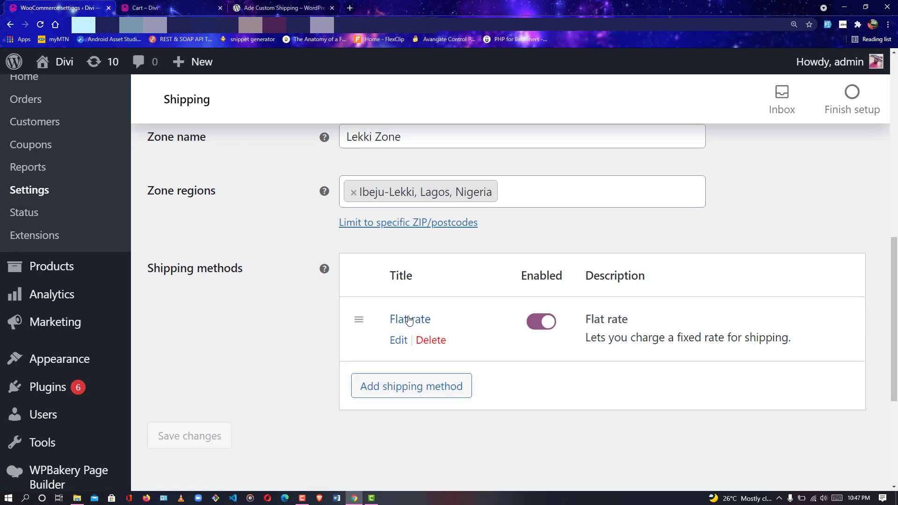
Step: Set the cost of the Lekki Zone's flat rate to 1000 and save the method's settings
click(411, 261)
key(BackSpace)
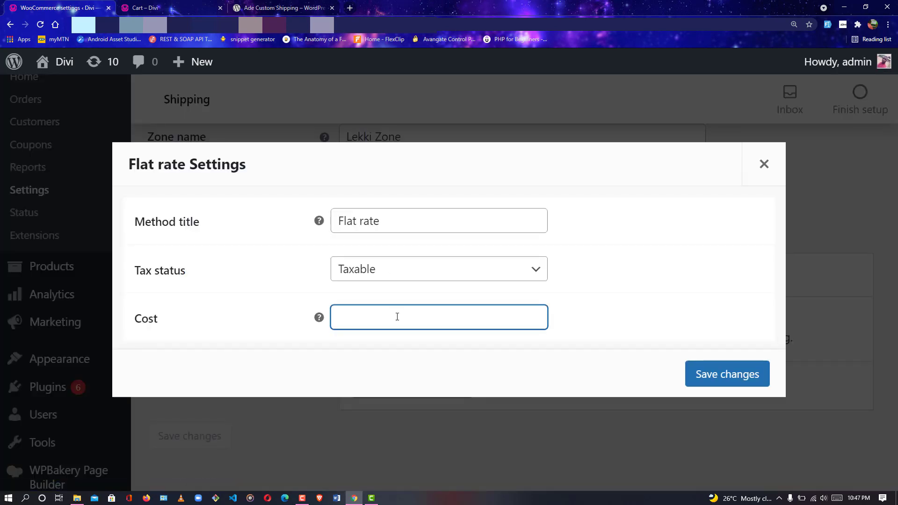
text(1000)
click(721, 377)
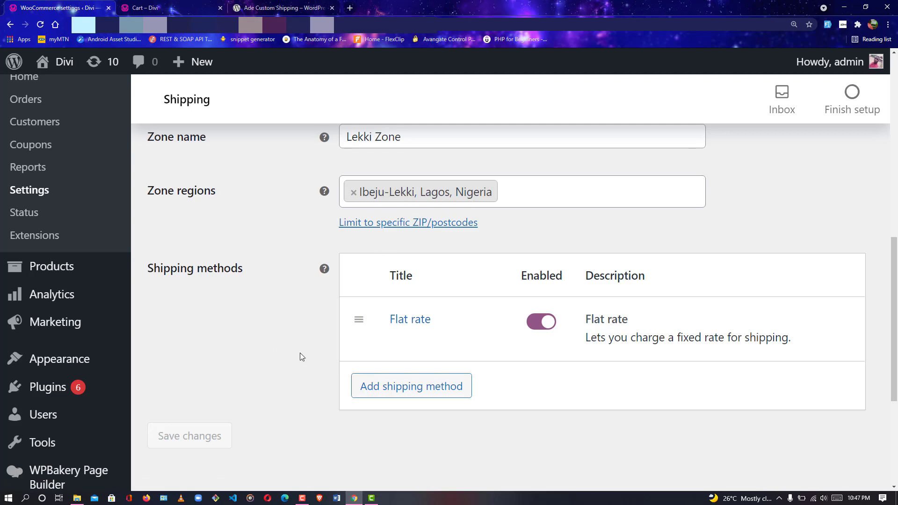
Step: Go back to the list of shipping zones and review the regions and methods of the Oshodi Lagos and Lekki zones
key(F5)
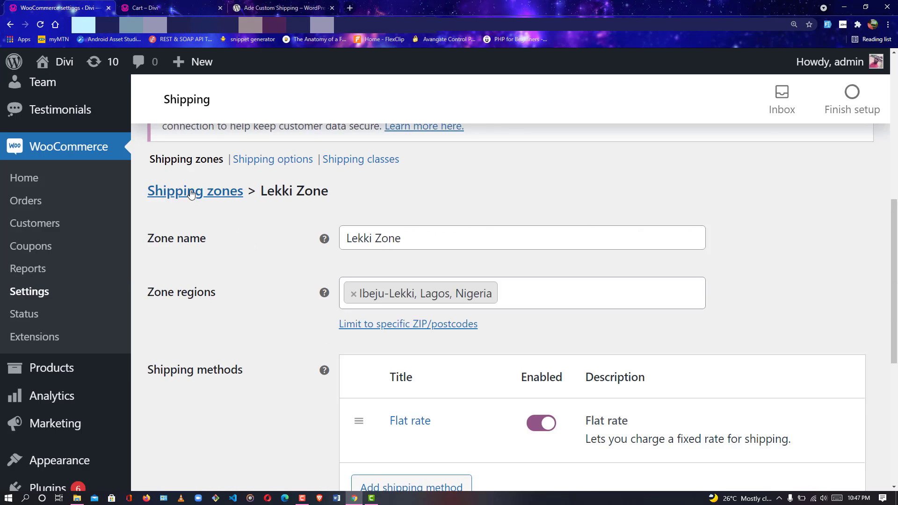
click(191, 194)
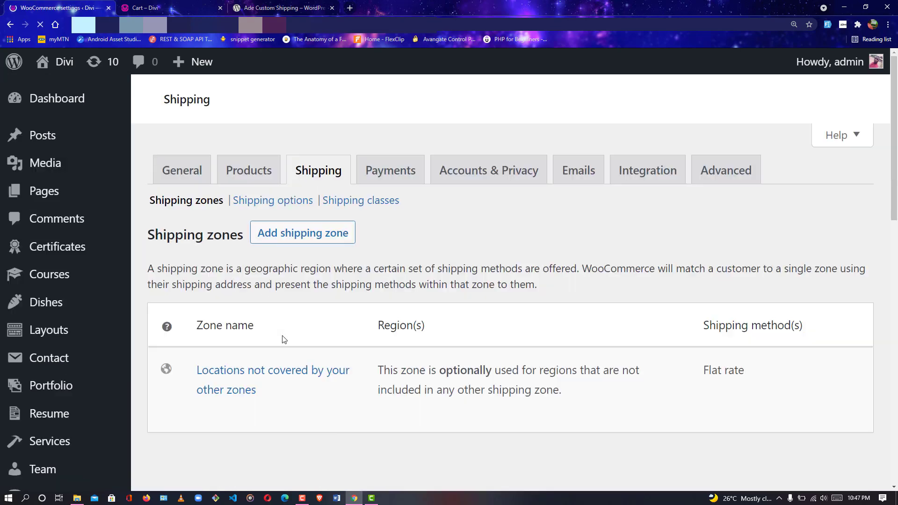
scroll(896, 234, down, 4)
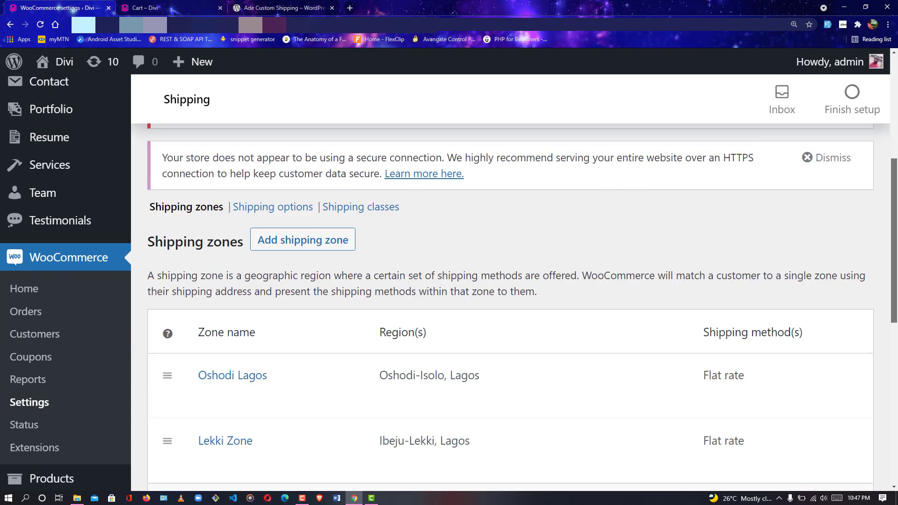
mouse_move(440, 338)
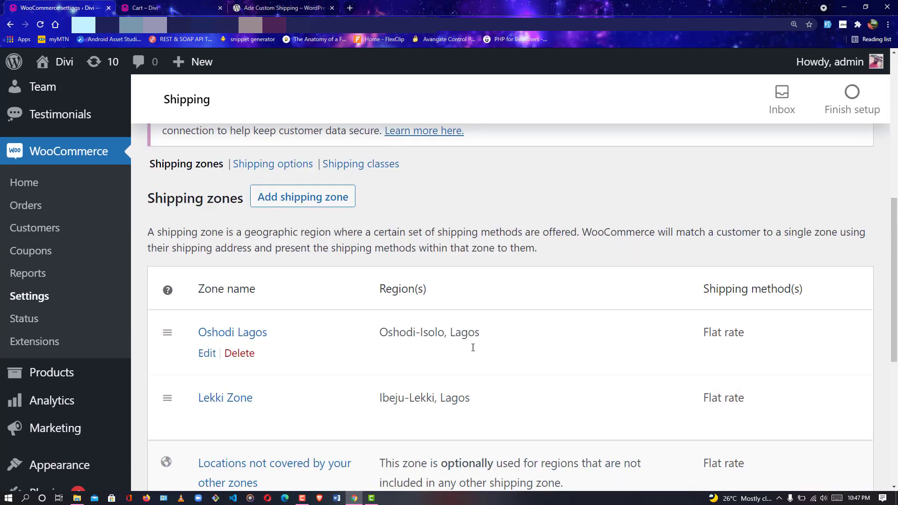
mouse_move(403, 390)
Step: Switch to the store's cart page, reload it and open the form for changing the shipping address
click(155, 7)
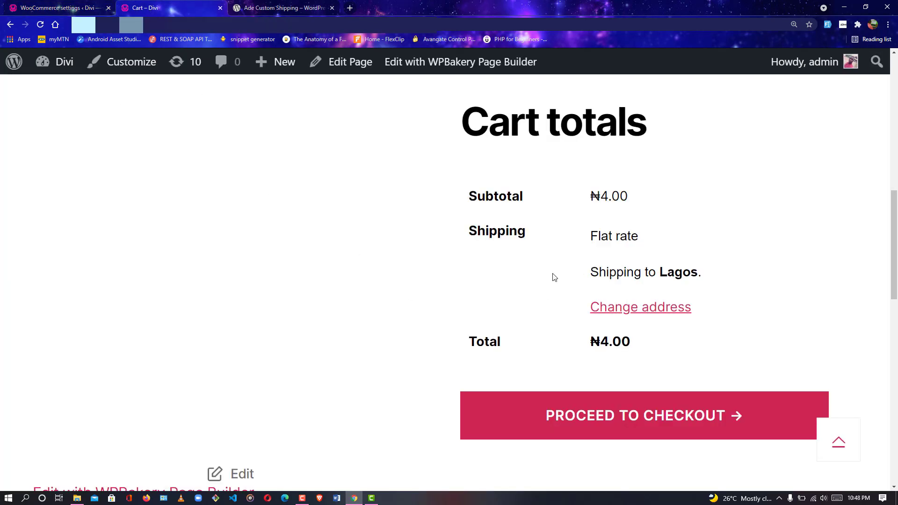
key(F5)
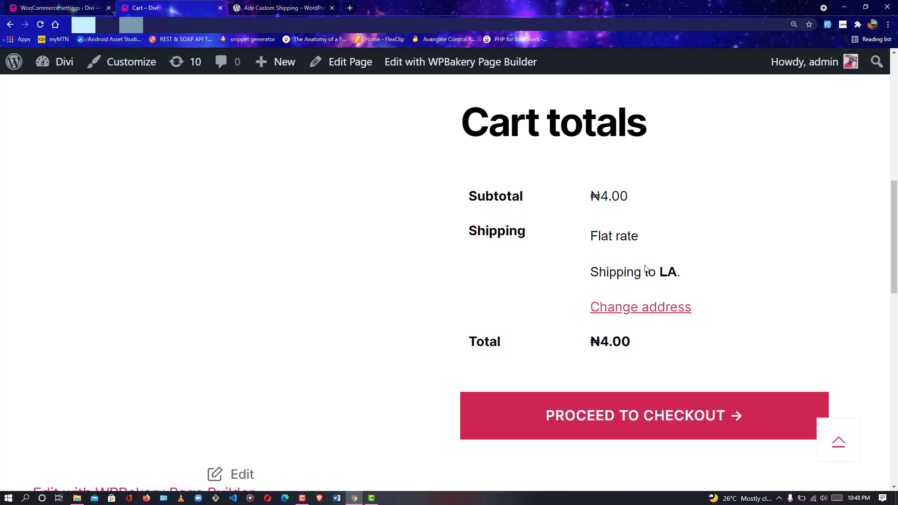
click(641, 310)
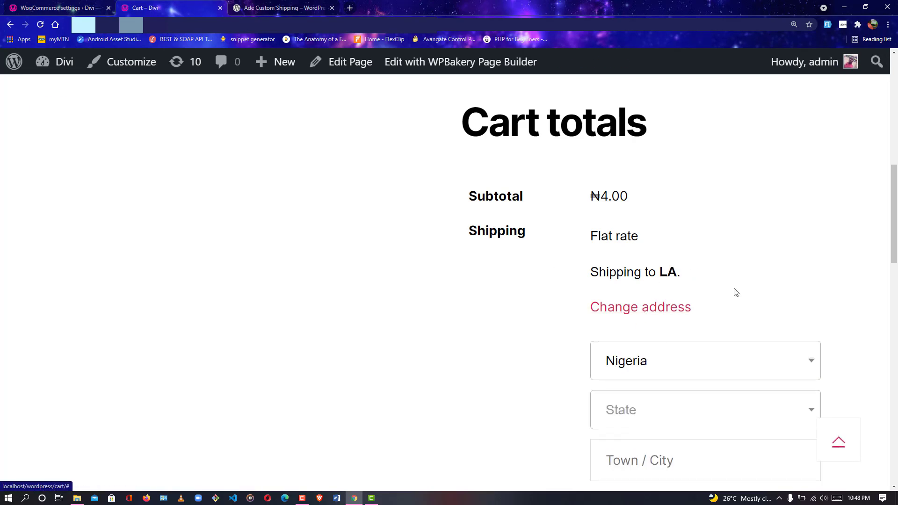
Step: Set the state of the cart's shipping address to "Oshodi-Isolo, Lagos" and update the cart totals
scroll(887, 241, down, 2)
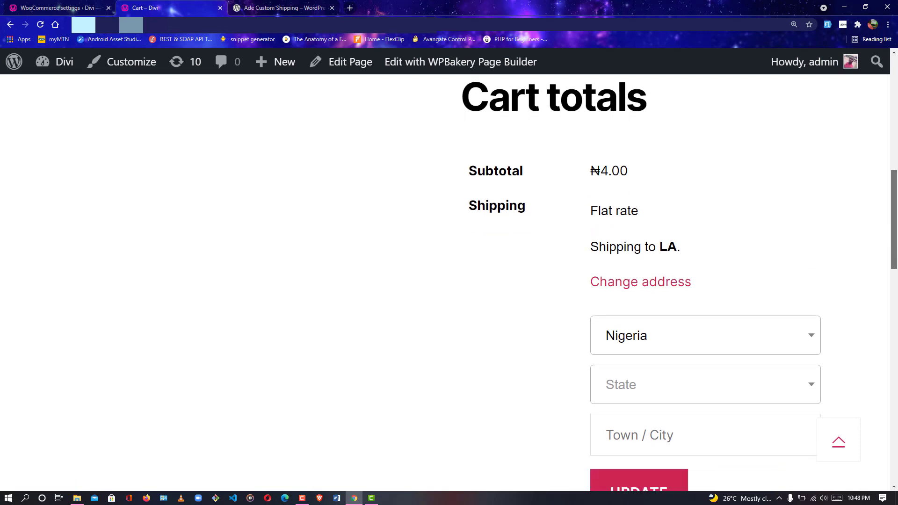
click(710, 293)
scroll(623, 385, up, 2)
click(624, 385)
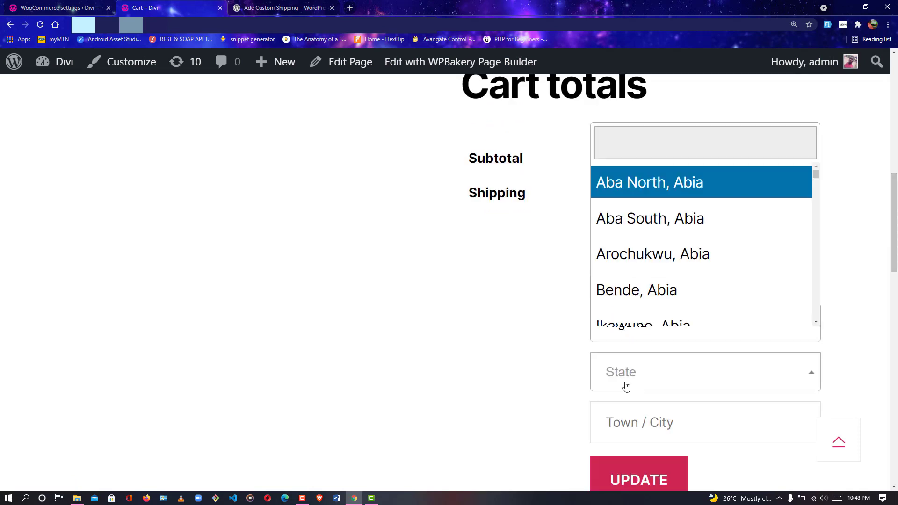
click(627, 151)
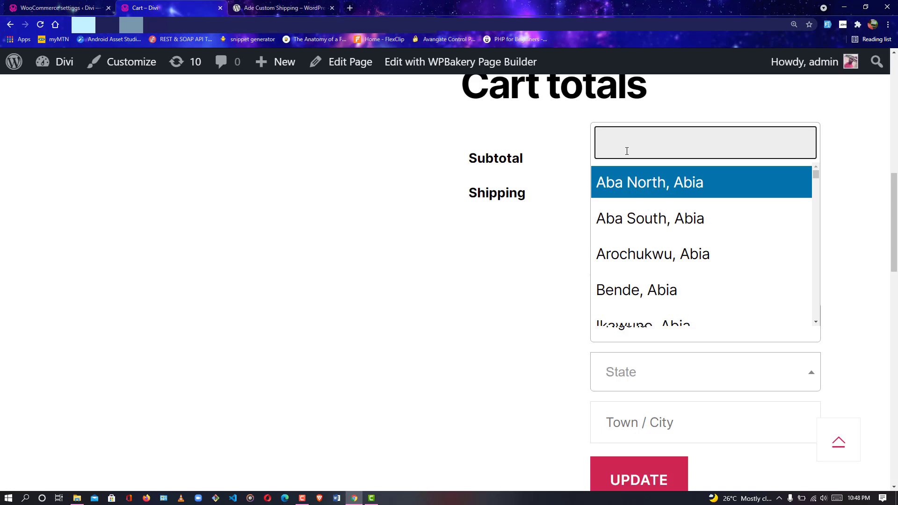
text(Oshodi)
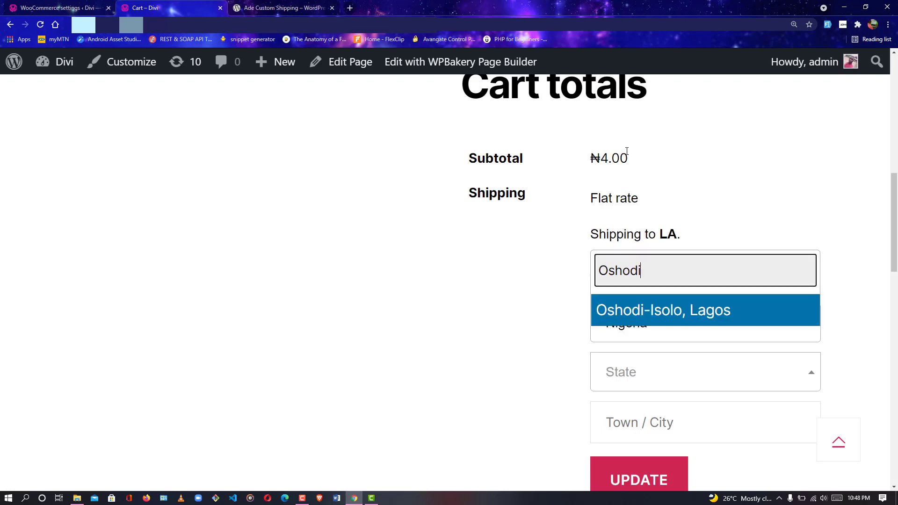
click(639, 309)
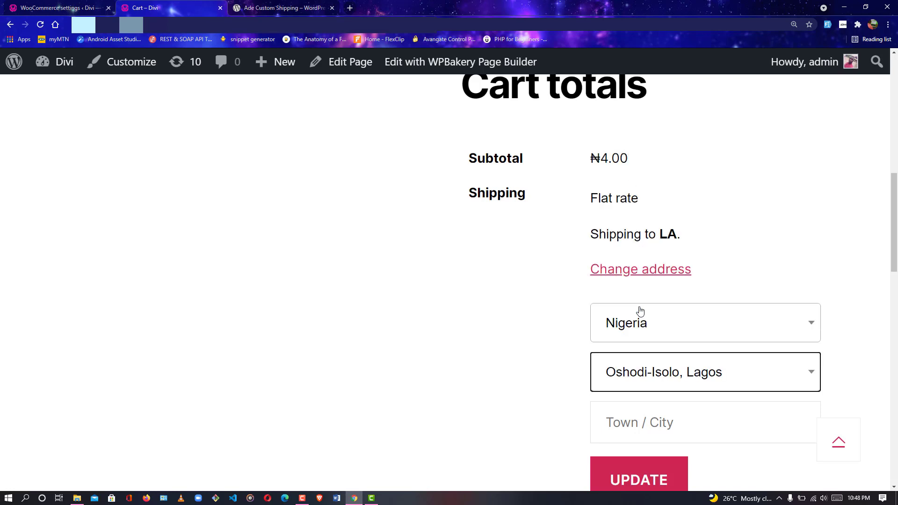
click(538, 361)
scroll(812, 302, down, 3)
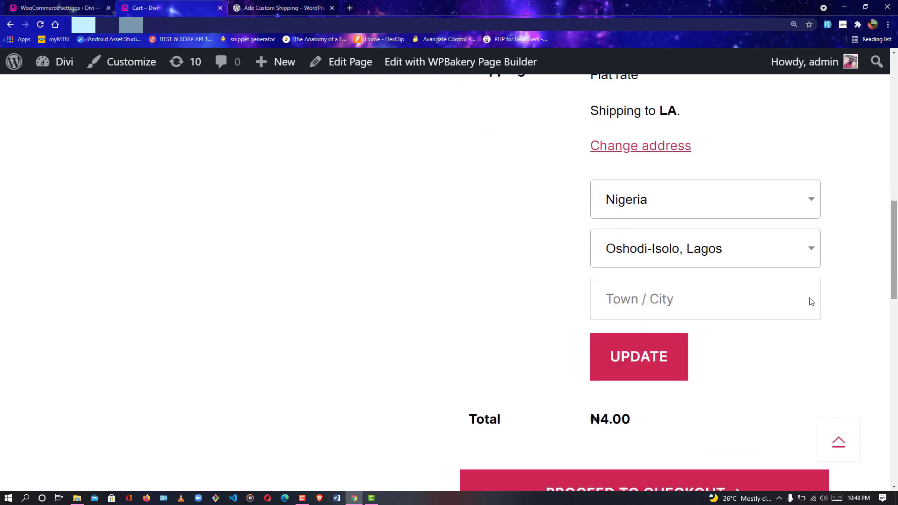
click(657, 357)
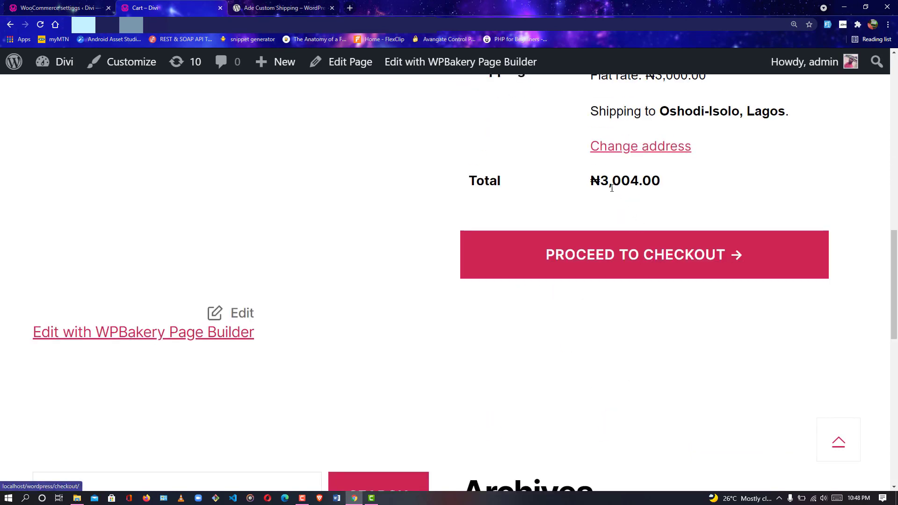
Step: Change the state of the cart's shipping address to "Ibeju-Lekki, Lagos", update it and check the recalculated cart totals
scroll(897, 299, up, 3)
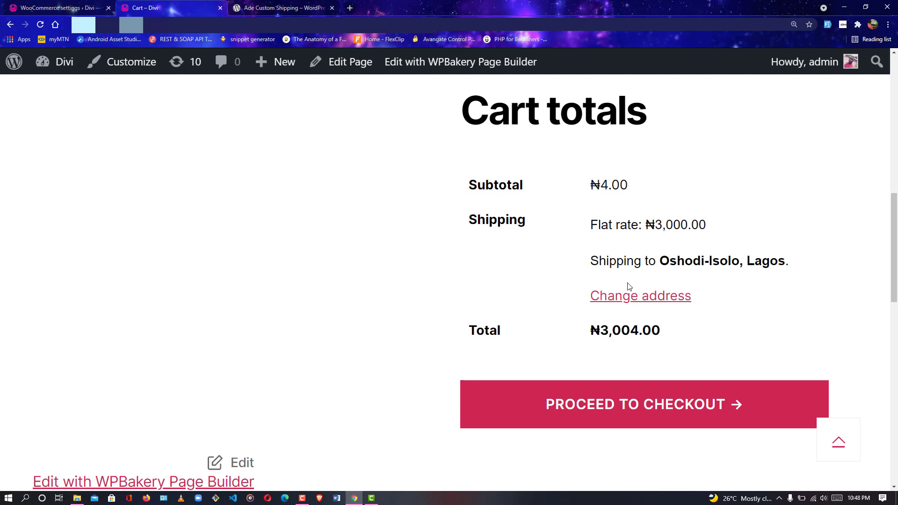
click(630, 298)
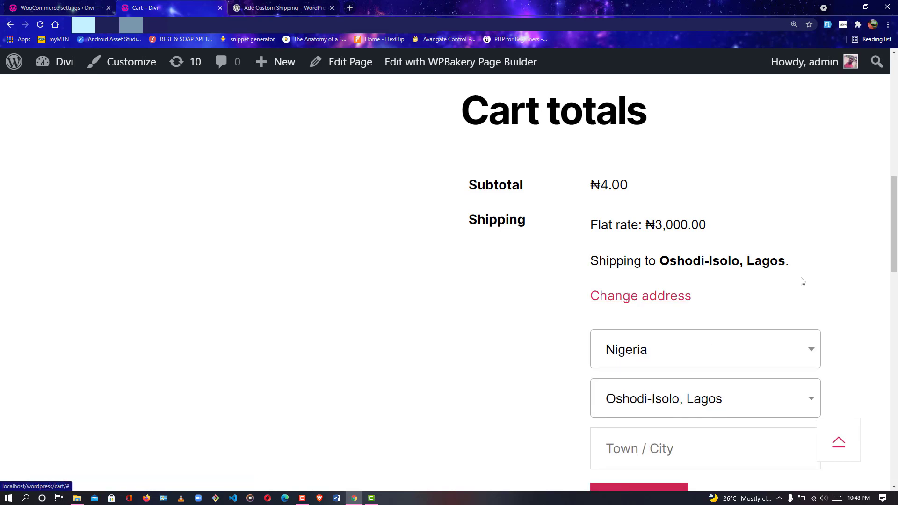
scroll(895, 245, down, 2)
click(711, 289)
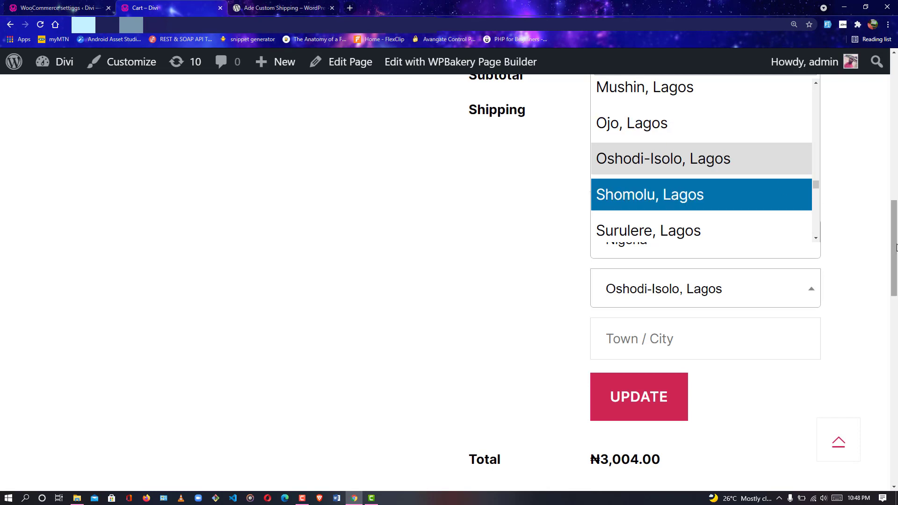
scroll(832, 207, up, 2)
click(724, 168)
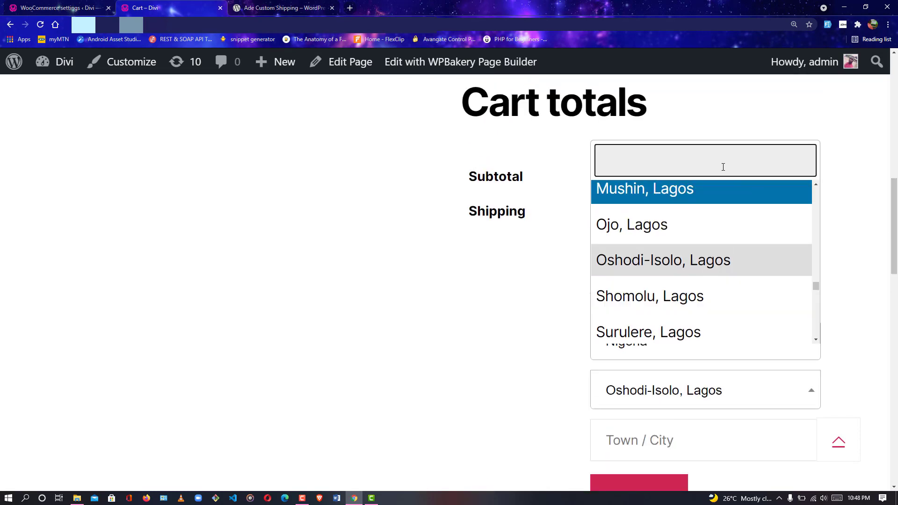
text(lekki)
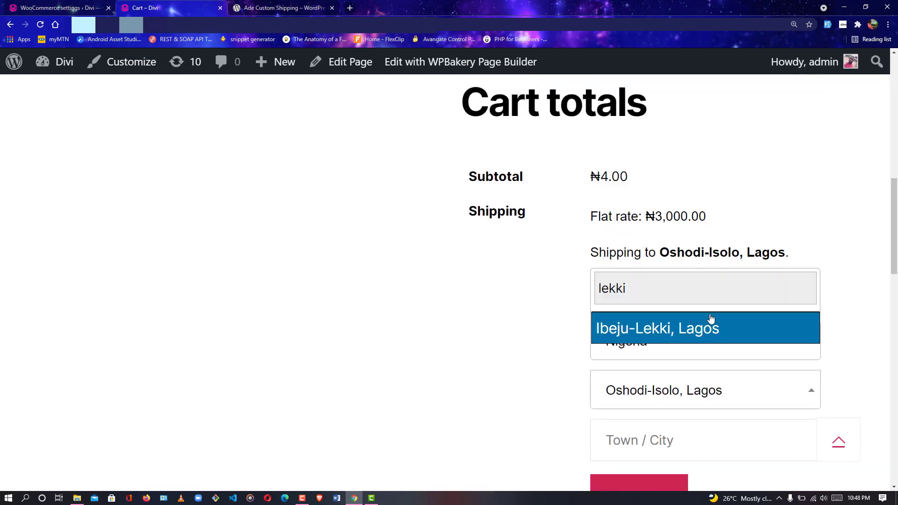
click(684, 322)
scroll(609, 294, down, 3)
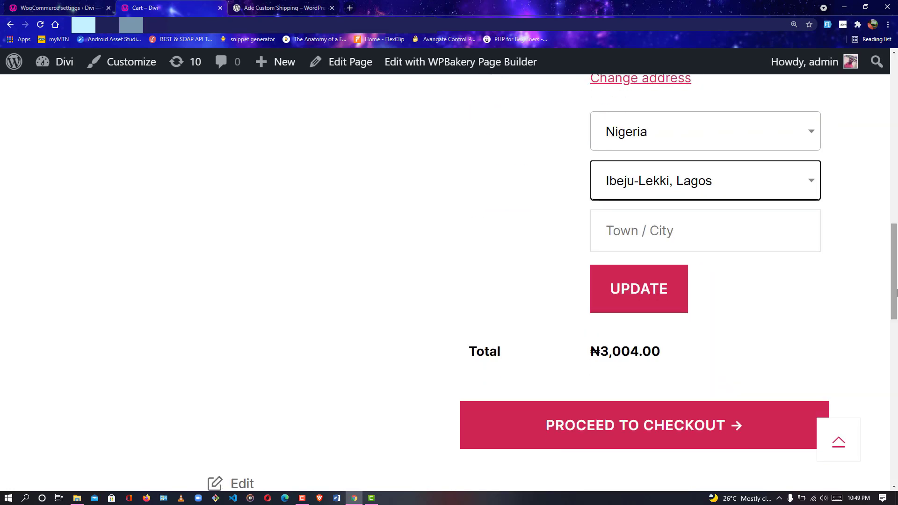
click(636, 293)
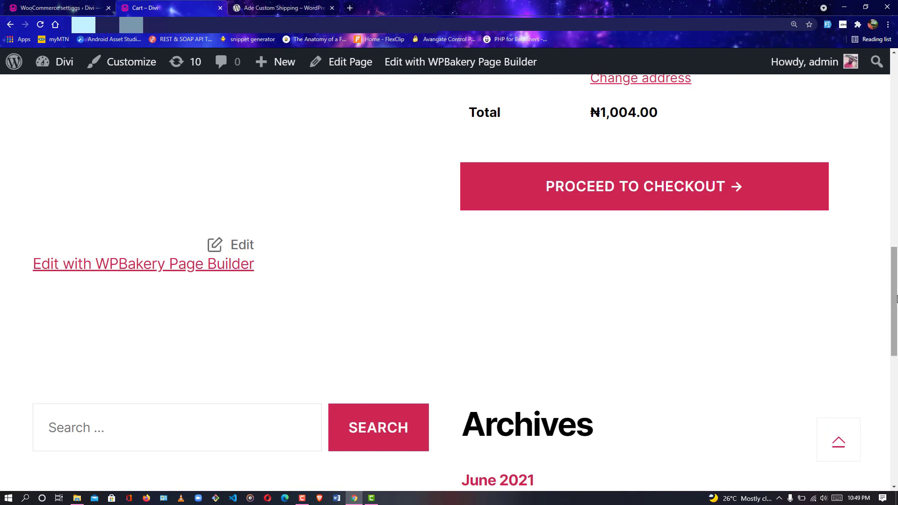
scroll(897, 221, up, 6)
scroll(897, 220, down, 2)
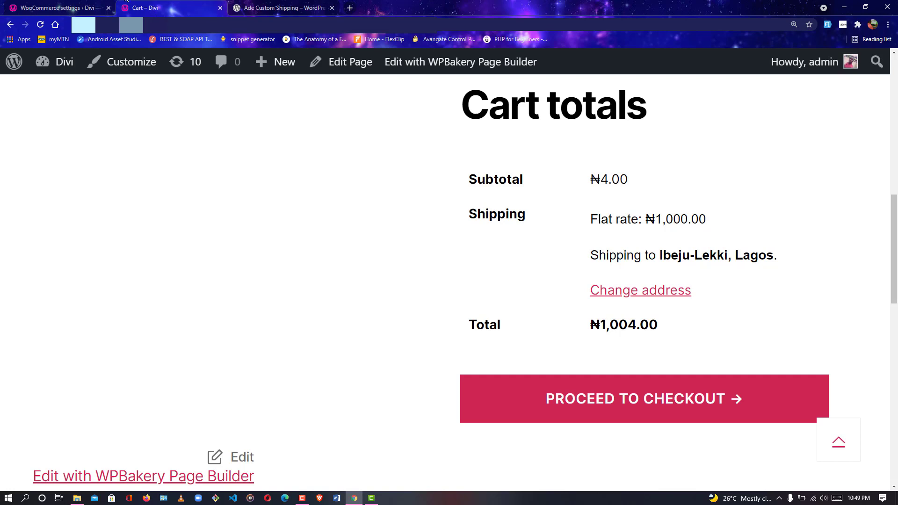
Step: Switch back to the WordPress admin and open the upload form for adding a new plugin
click(70, 8)
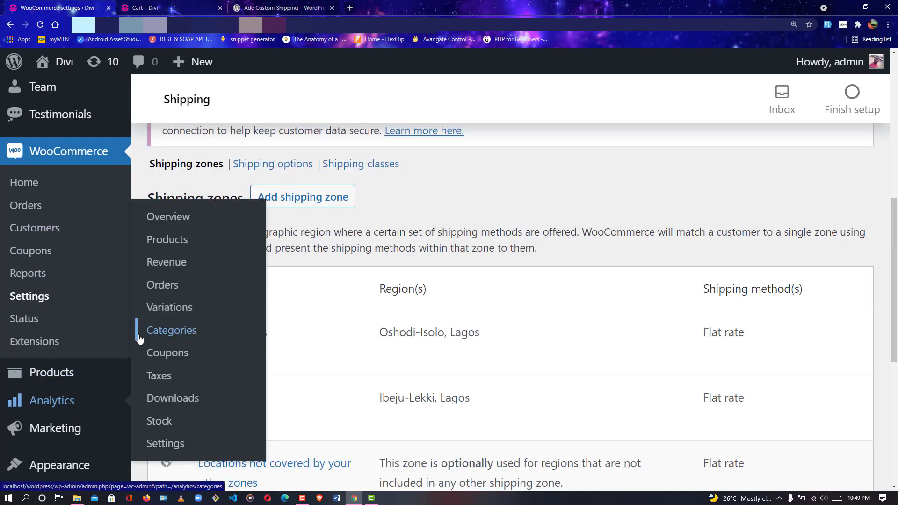
scroll(720, 221, down, 6)
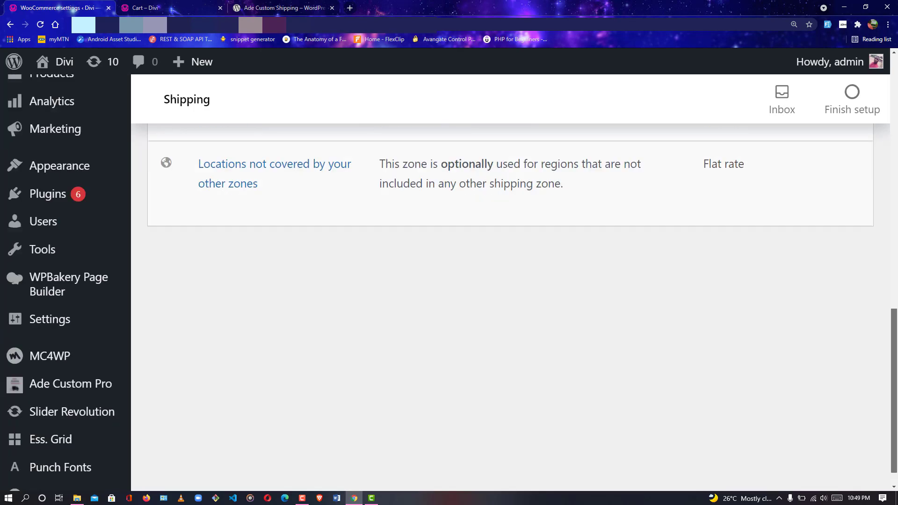
mouse_move(86, 198)
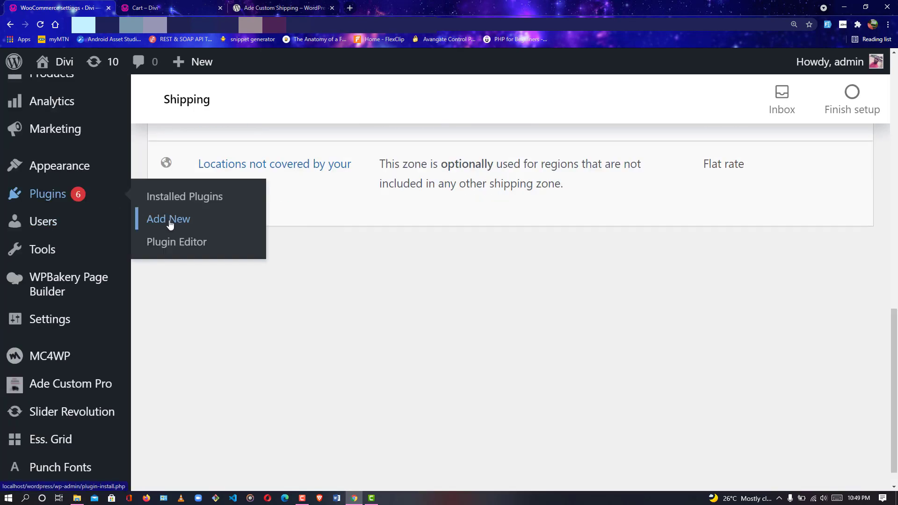
click(170, 221)
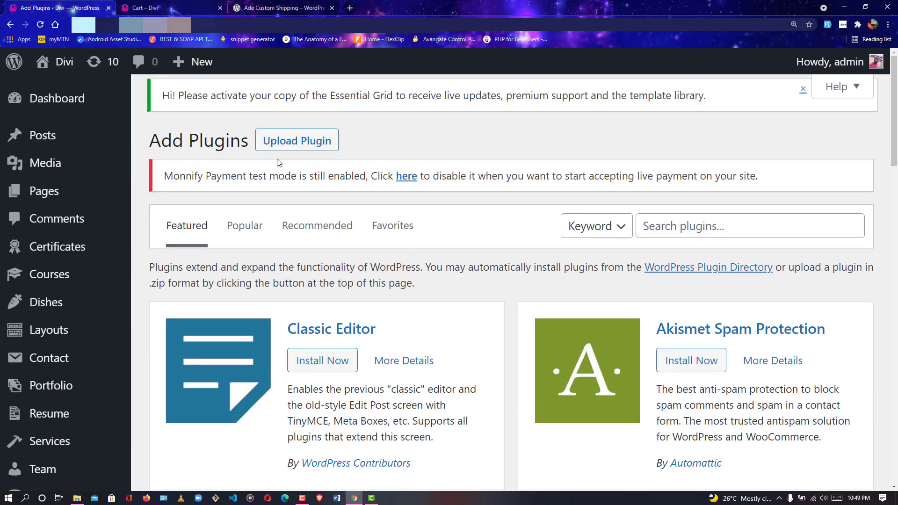
click(296, 139)
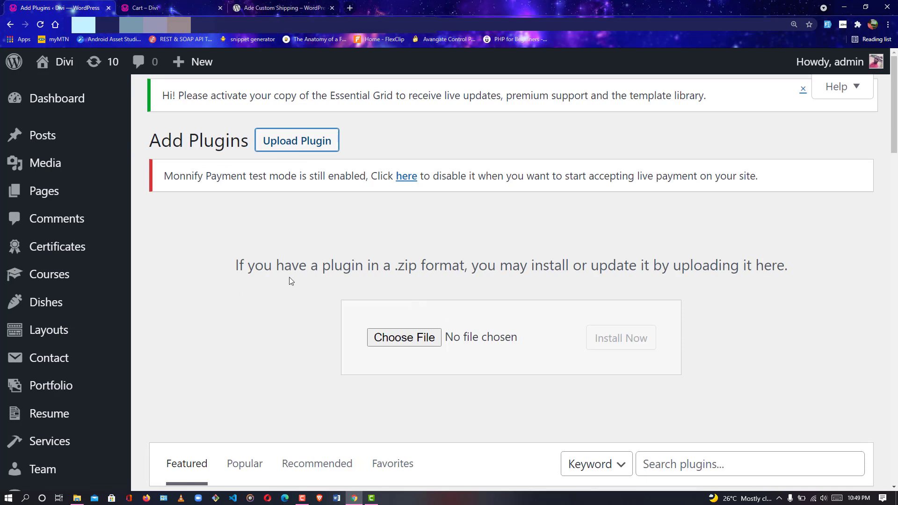
Step: Install the plugin from ade-custom-shipping-premium.zip in the Desktop folder and activate it
click(398, 340)
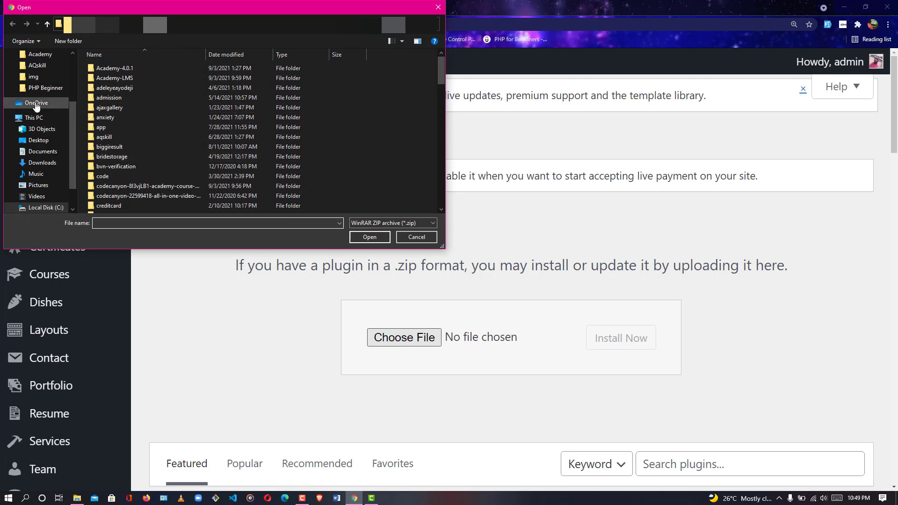
drag(71, 133, 72, 169)
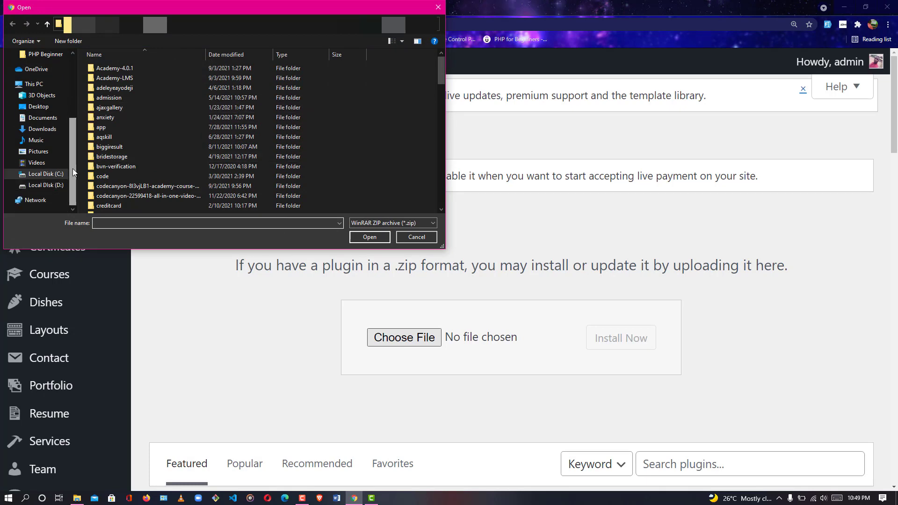
click(45, 107)
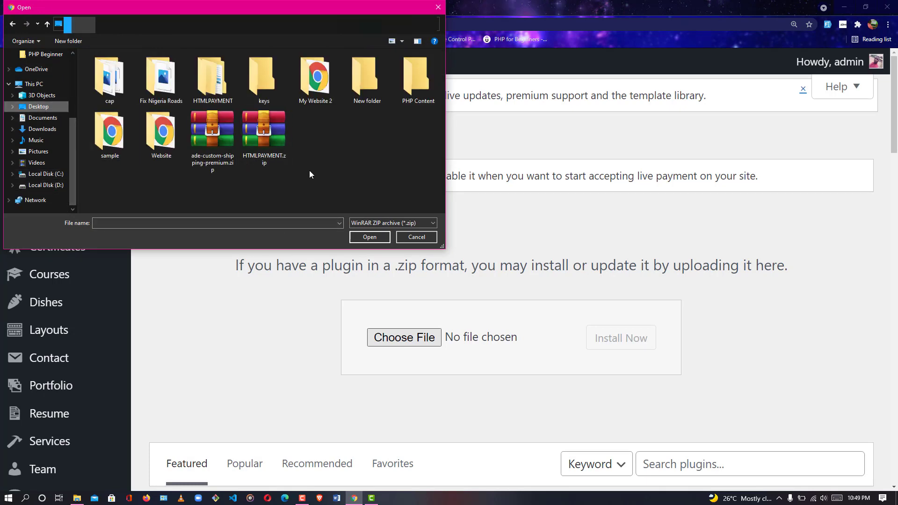
click(208, 139)
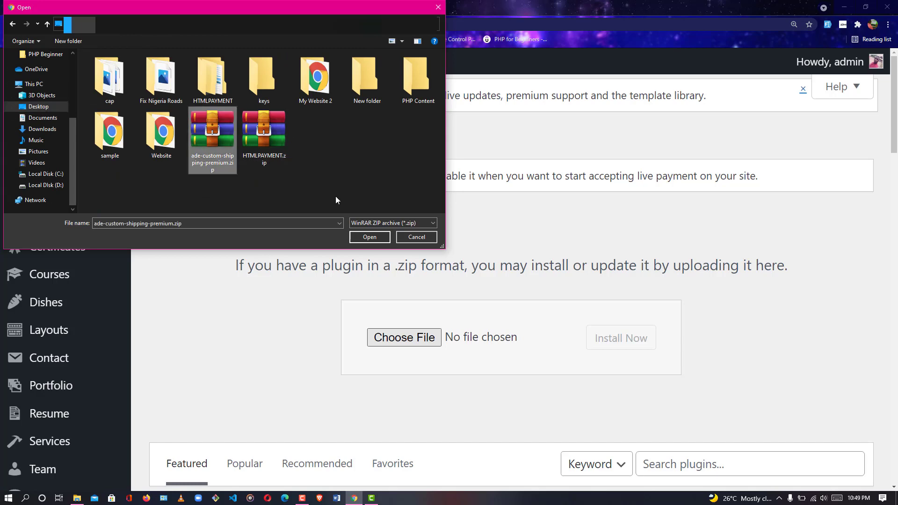
click(385, 240)
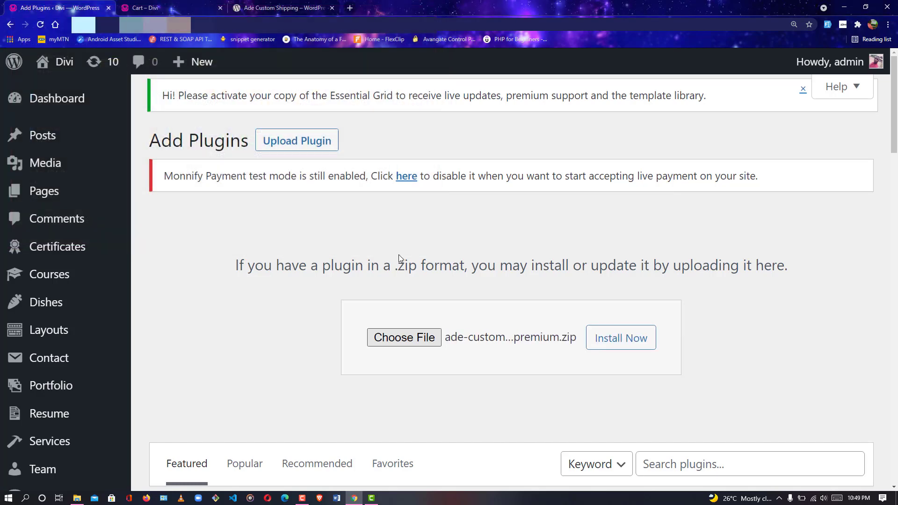
click(624, 341)
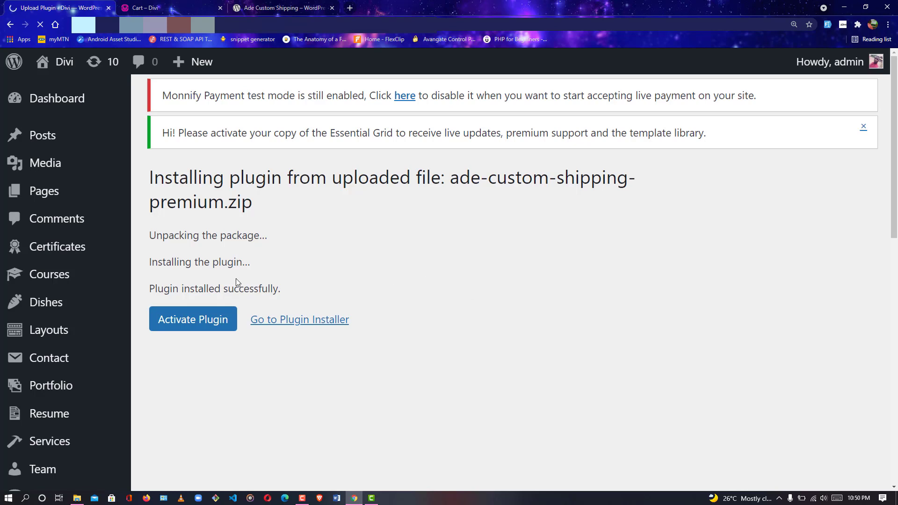
click(197, 322)
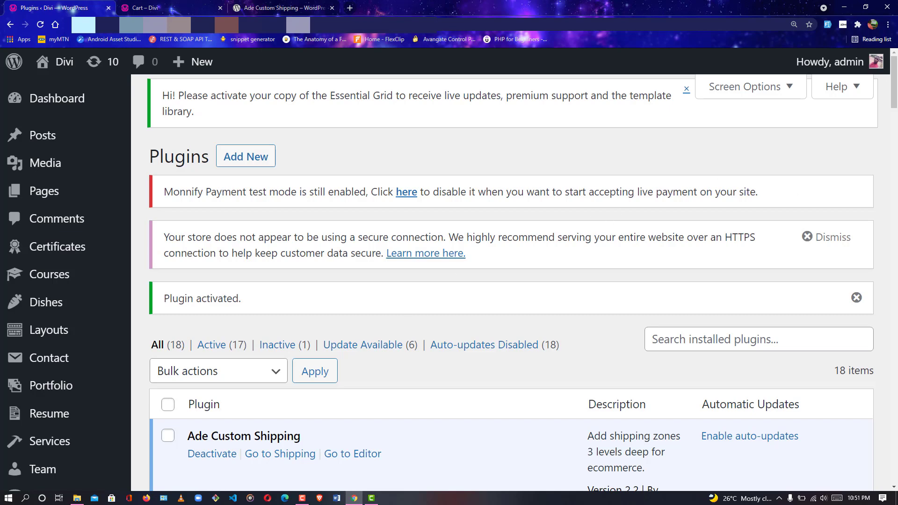
Step: Open the editor of Ade Custom Shipping Pro from the installed plugins and review its licence and LGA editing sections
scroll(896, 101, down, 4)
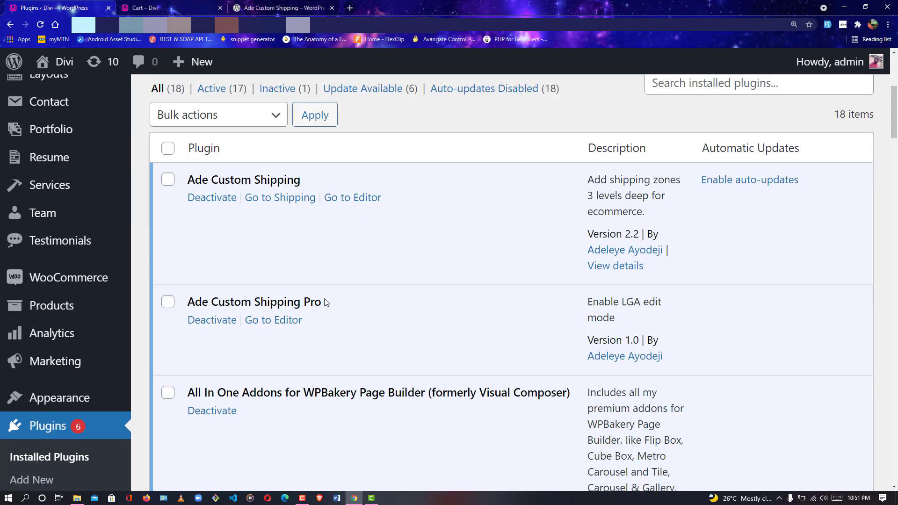
click(262, 324)
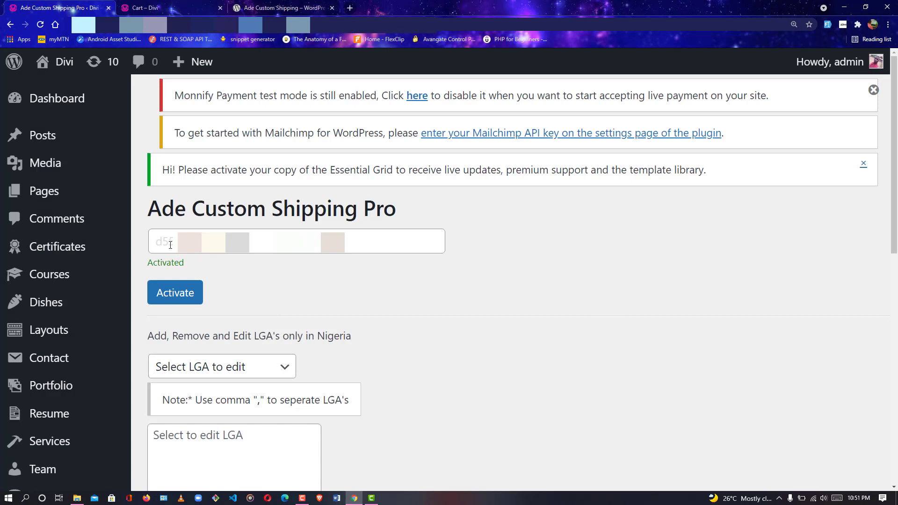
double_click(170, 245)
click(275, 278)
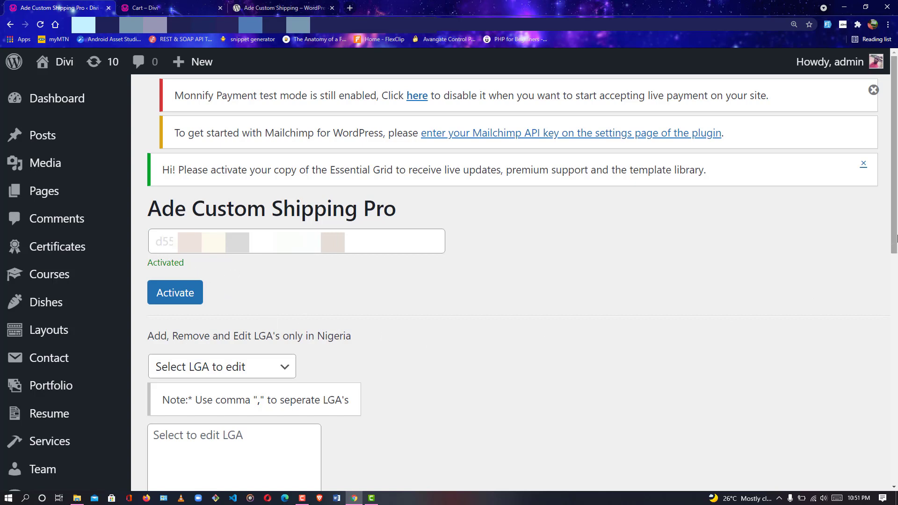
scroll(821, 304, down, 5)
scroll(655, 271, up, 1)
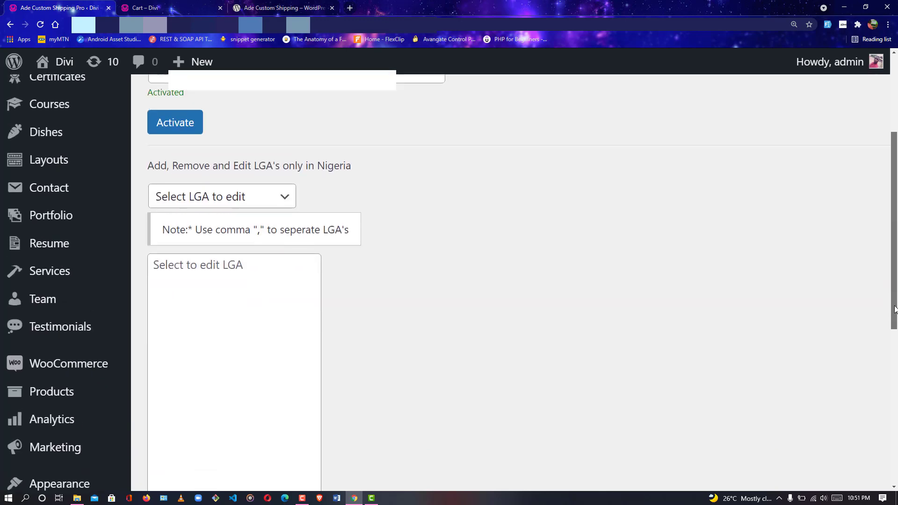
Step: Choose Lagos as the state whose LGA list is loaded for editing
click(218, 213)
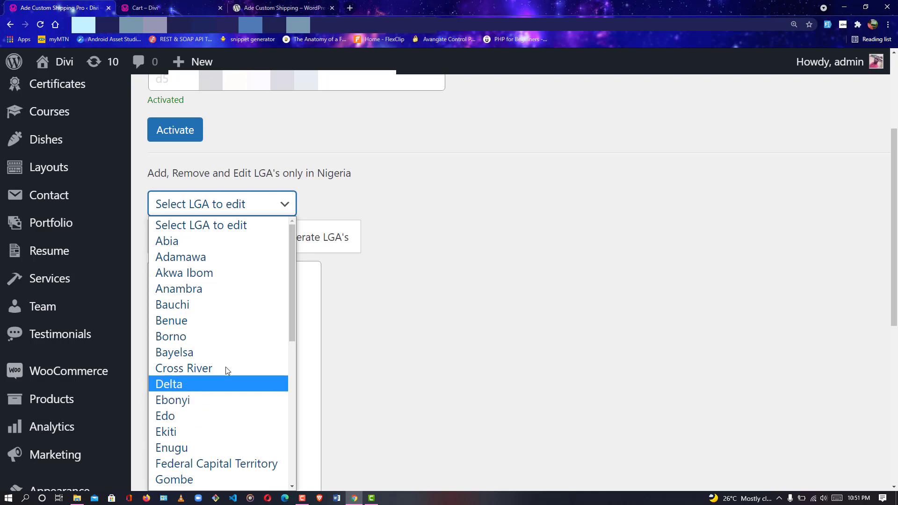
scroll(293, 338, down, 3)
scroll(218, 281, up, 1)
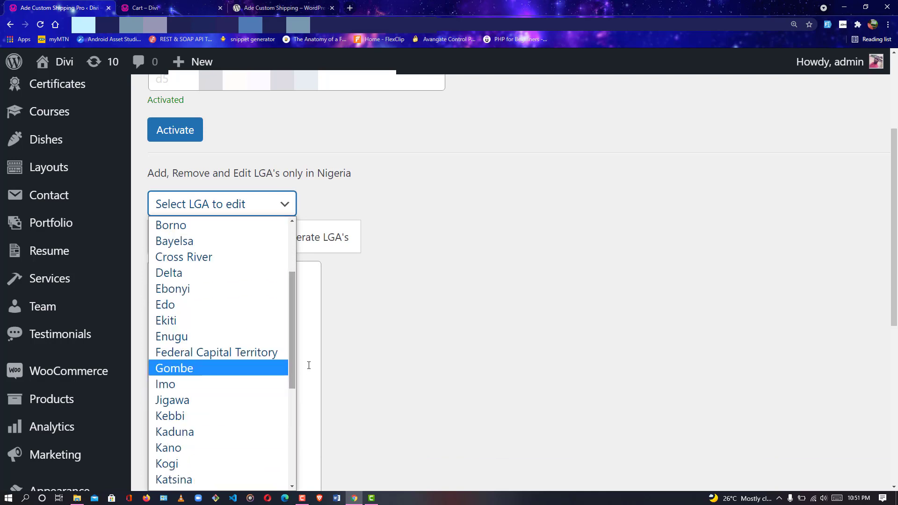
drag(294, 353, 300, 406)
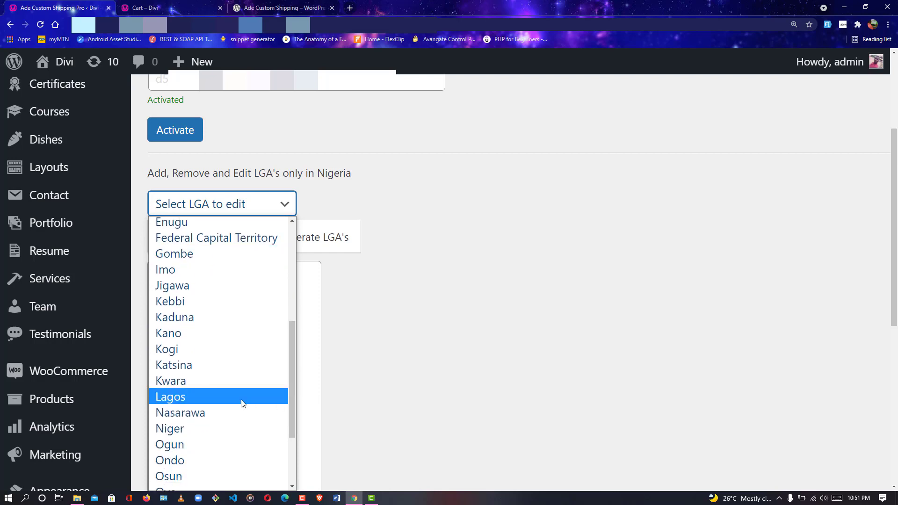
click(216, 398)
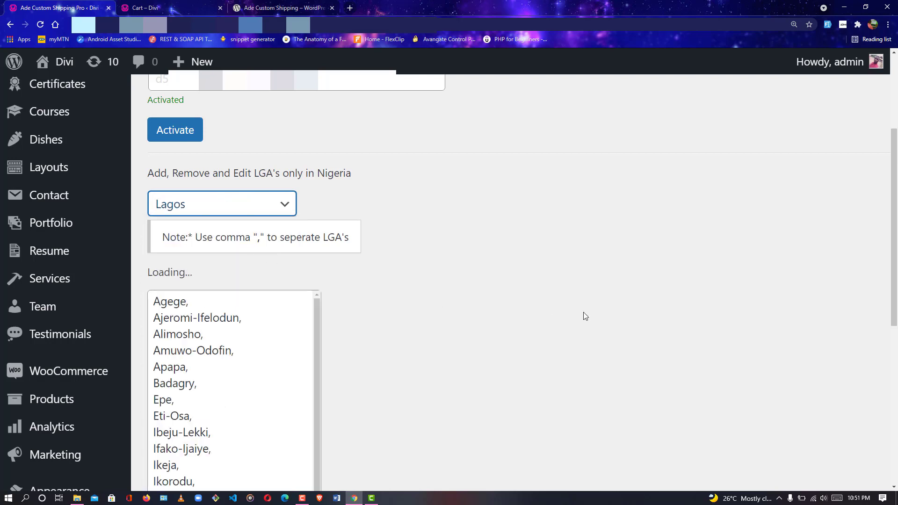
Step: Add the entry "New Place in Lagos," on its own line after Agege in the Lagos LGA list
scroll(876, 307, down, 2)
scroll(527, 281, down, 3)
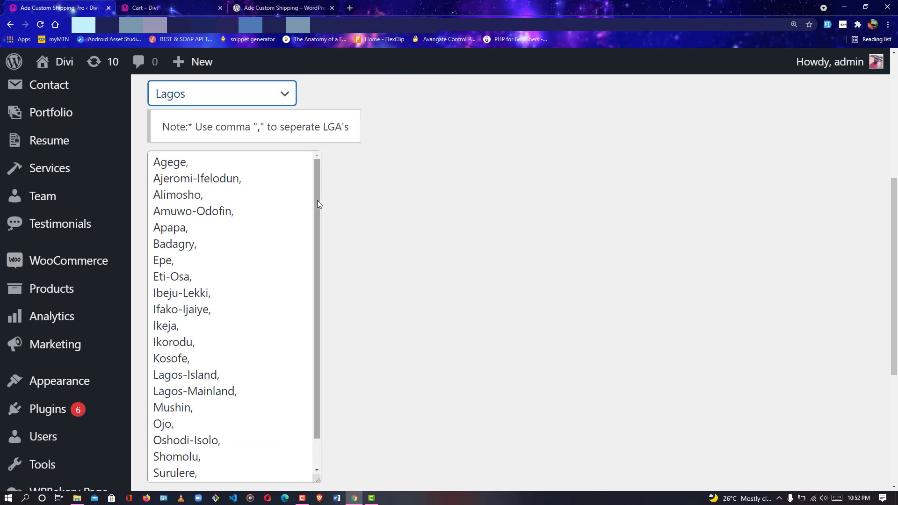
drag(317, 200, 327, 180)
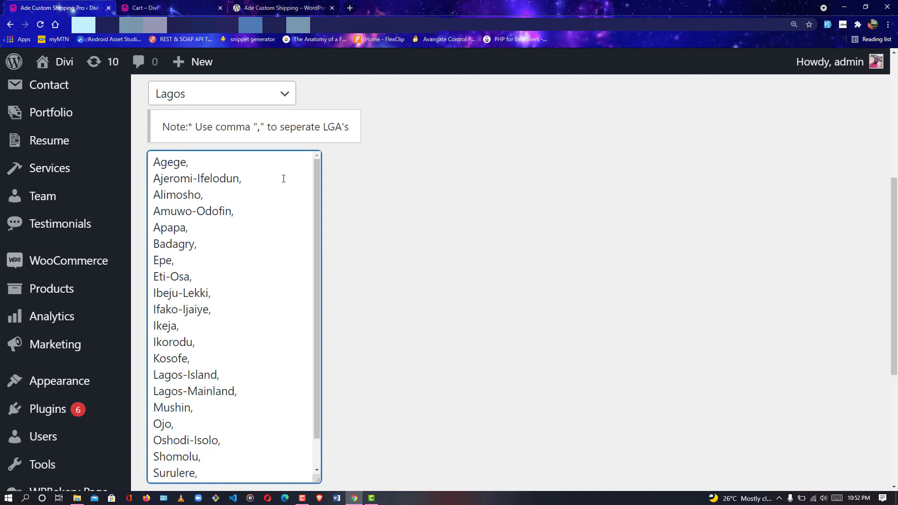
click(213, 163)
key(Return)
text(N)
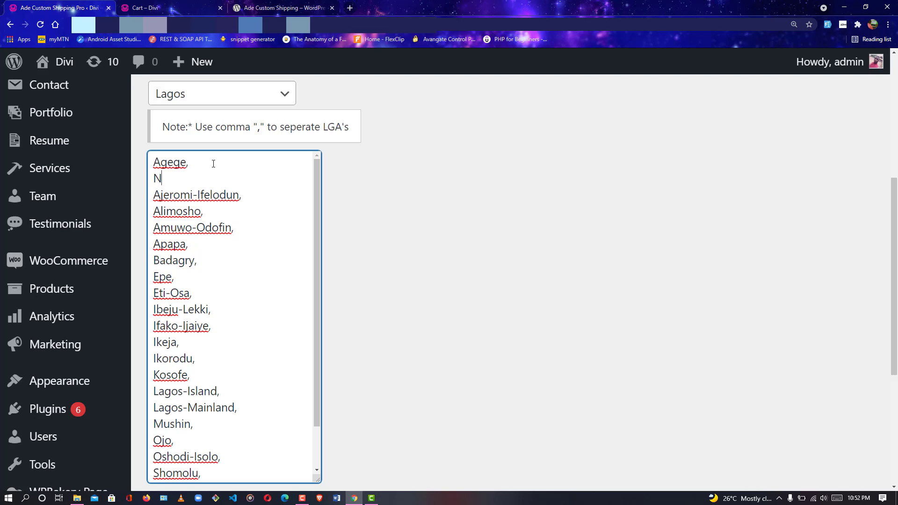
text(ew Place in Lagos,)
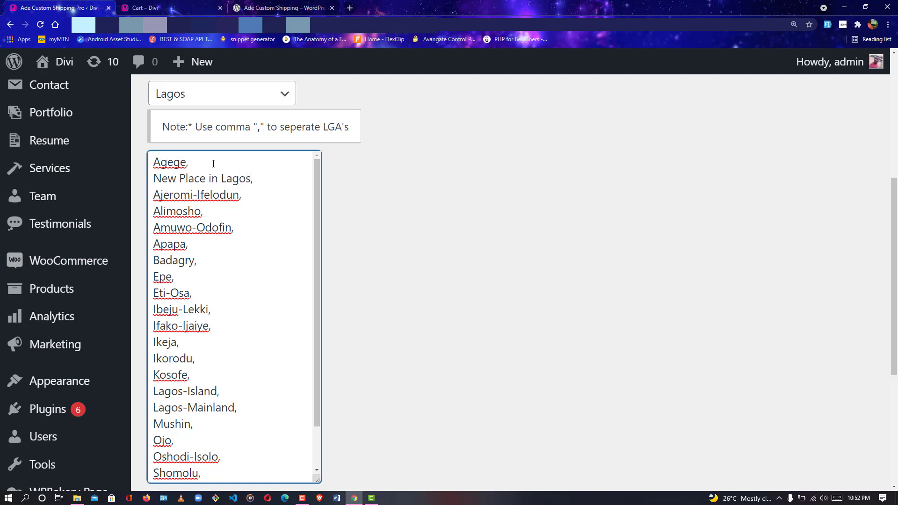
click(447, 314)
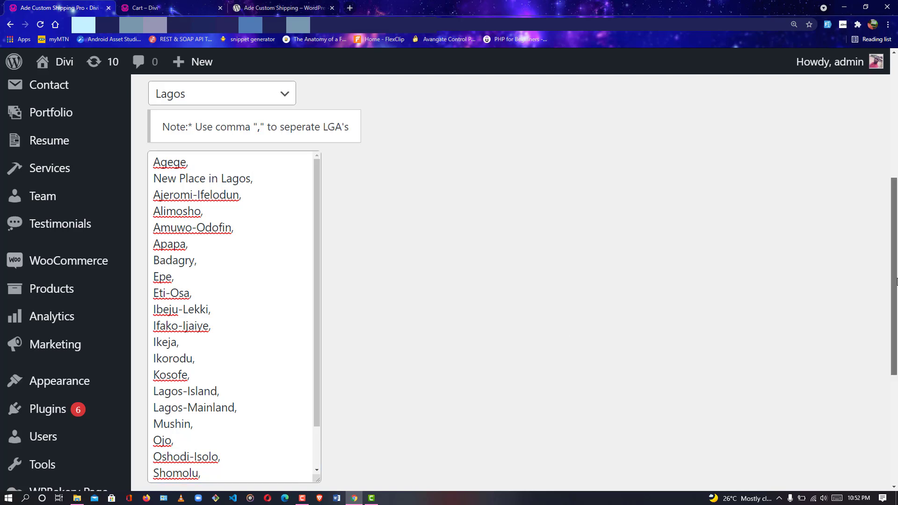
Step: Save the edited Lagos LGA list and check the update status
scroll(646, 334, down, 2)
click(210, 426)
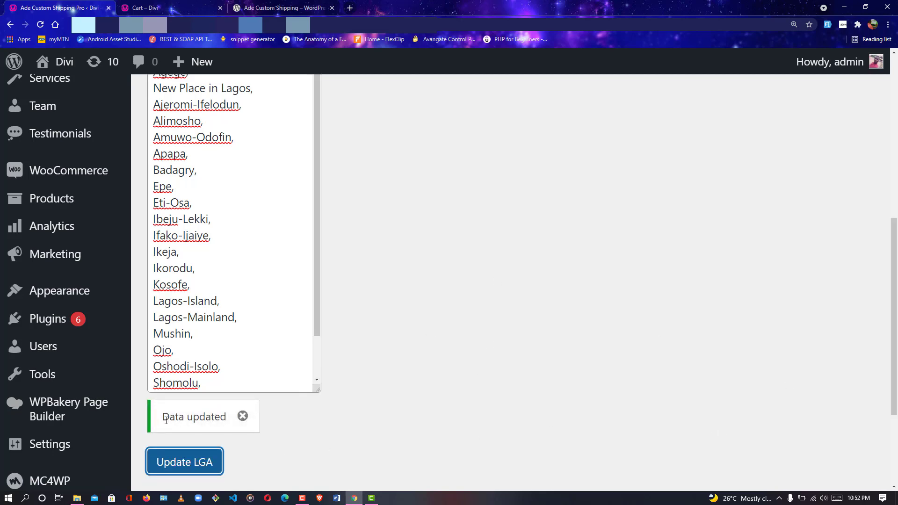
drag(166, 420, 226, 417)
click(448, 386)
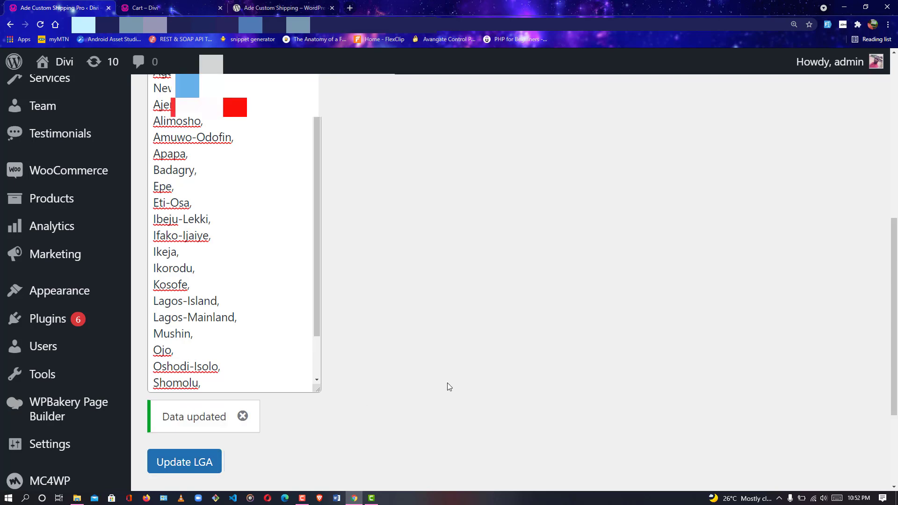
Step: Create a new zone in the WooCommerce shipping settings and name it "New Place in Lagos"
scroll(683, 233, up, 5)
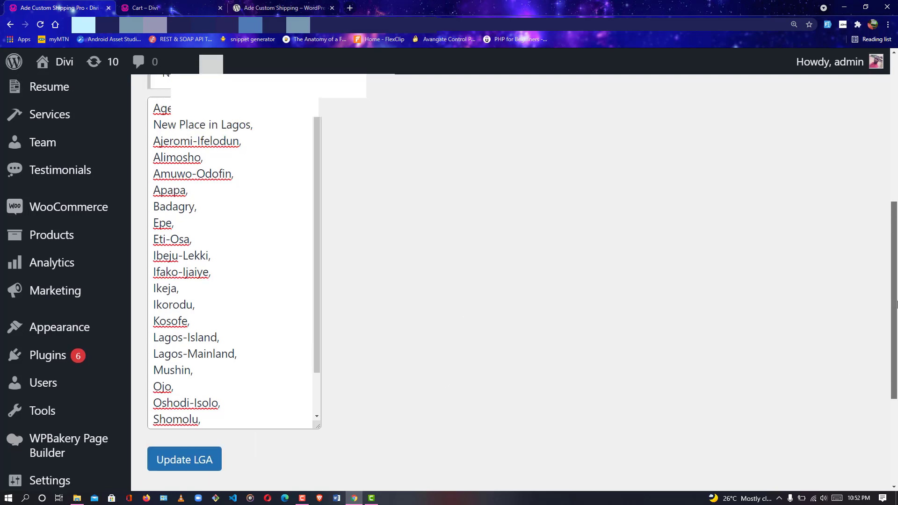
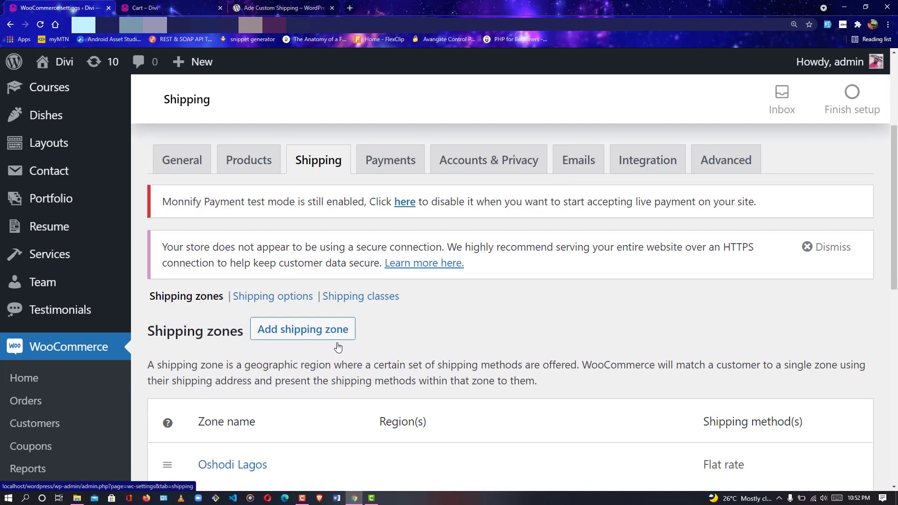
scroll(336, 345, down, 2)
scroll(341, 277, down, 3)
scroll(342, 277, up, 3)
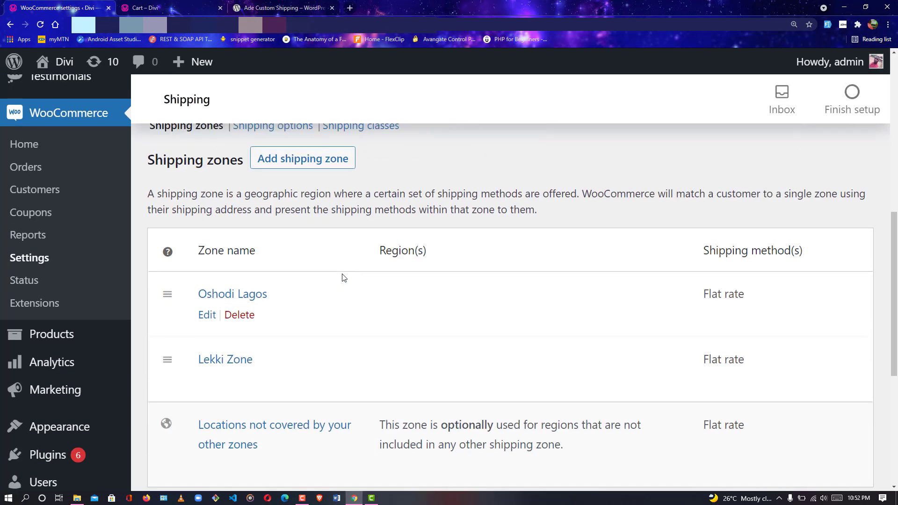
click(286, 164)
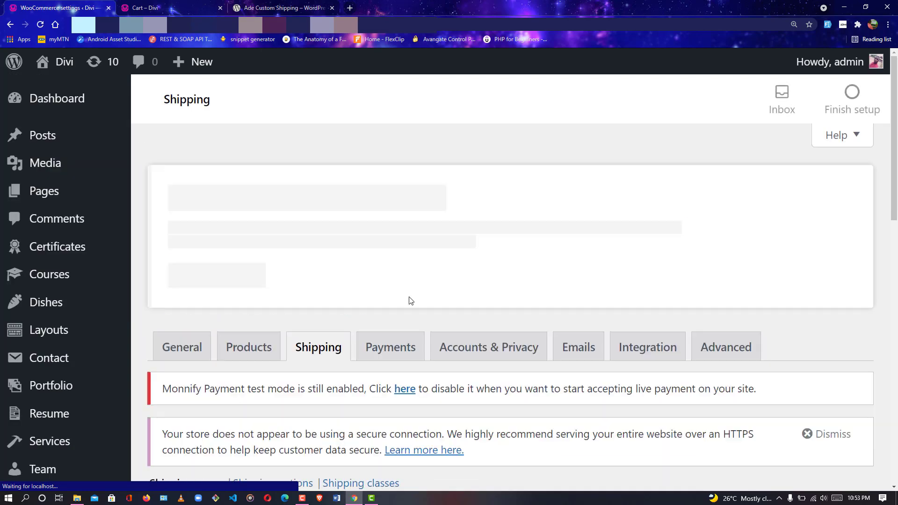
scroll(410, 301, down, 7)
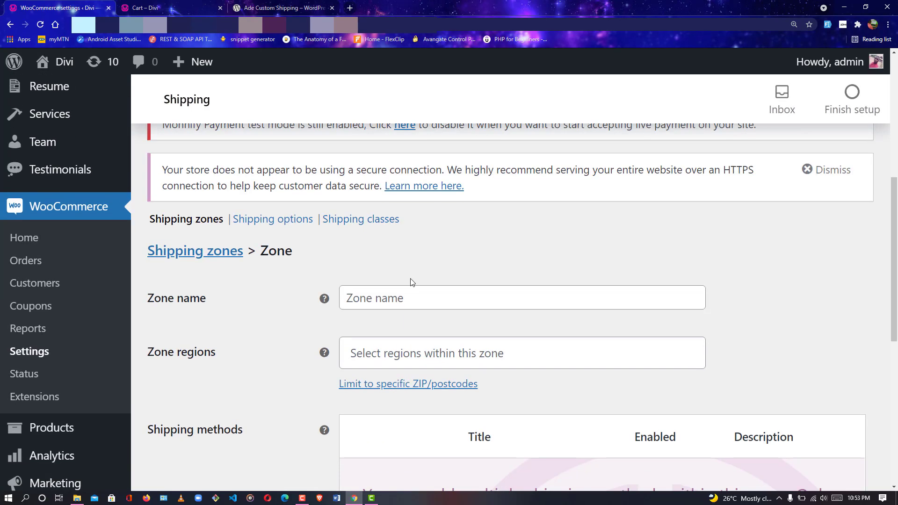
click(401, 299)
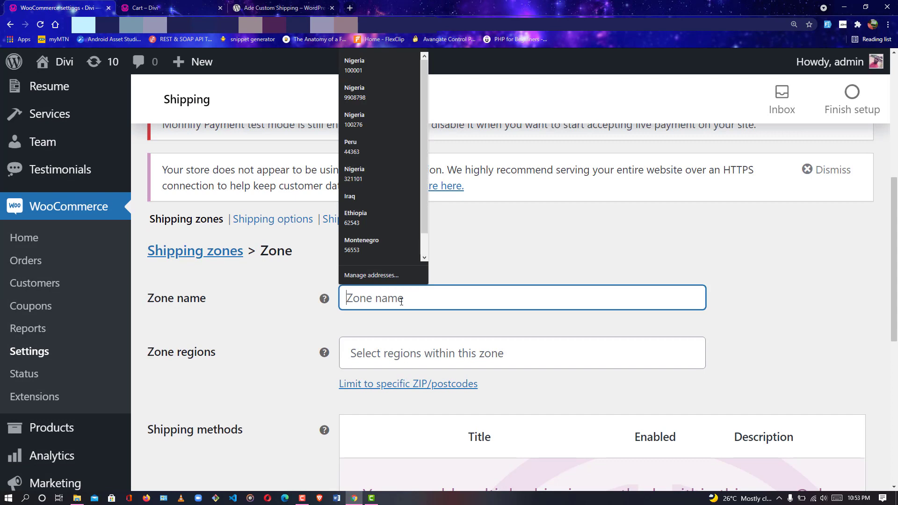
text(New )
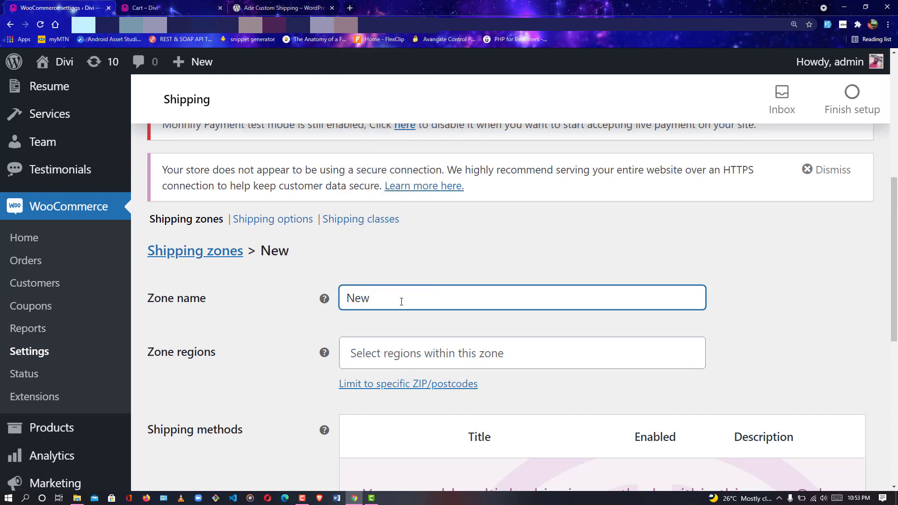
text(Place in Lagos)
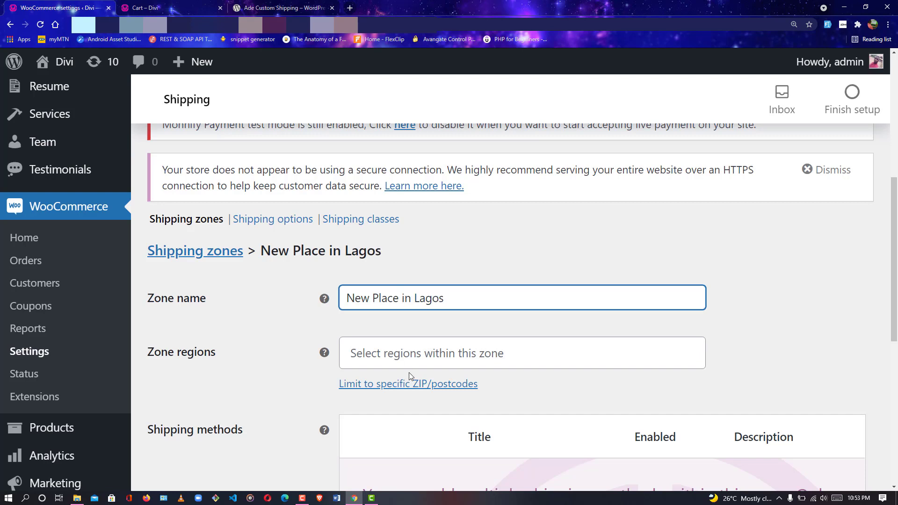
Step: Assign the region "New Place in Lagos, Lagos, Nigeria" to the new shipping zone
click(395, 352)
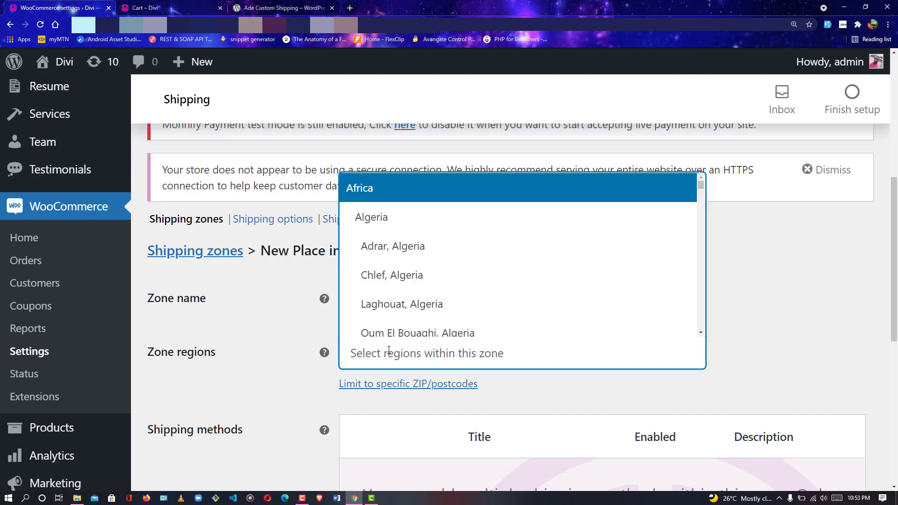
text(new )
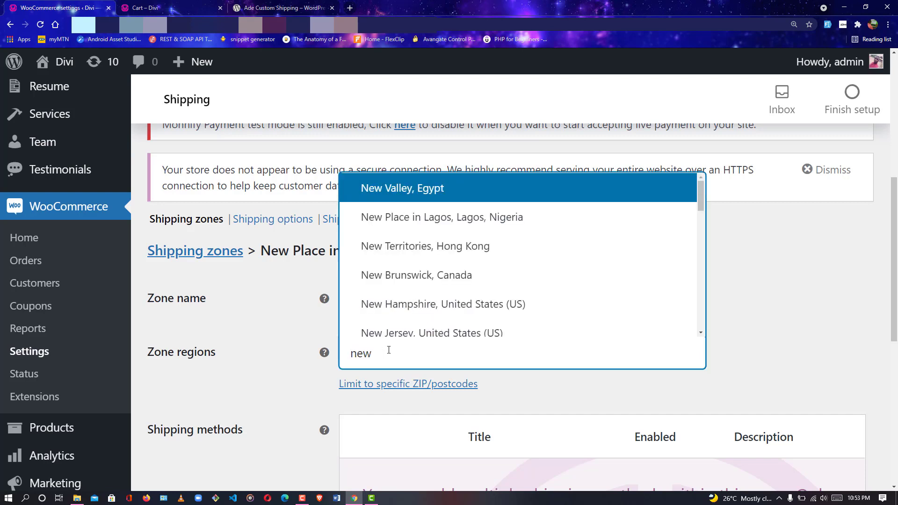
text(pla)
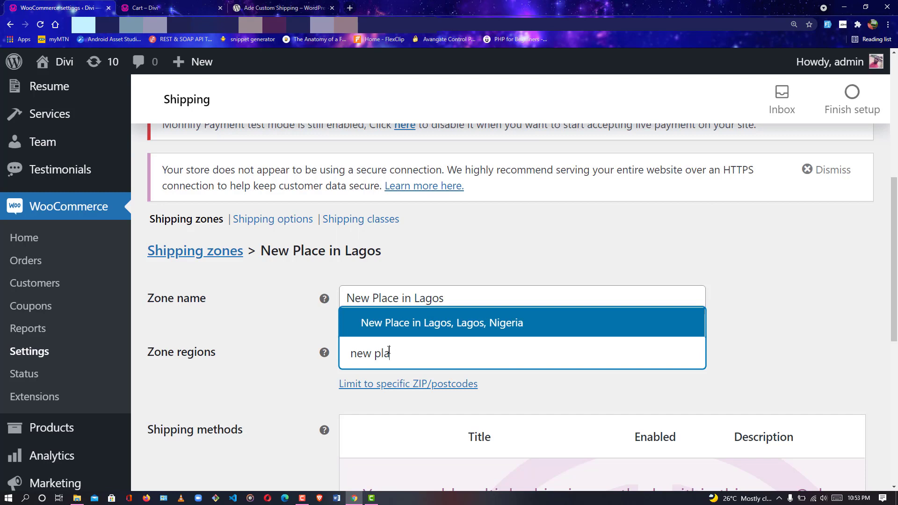
click(439, 330)
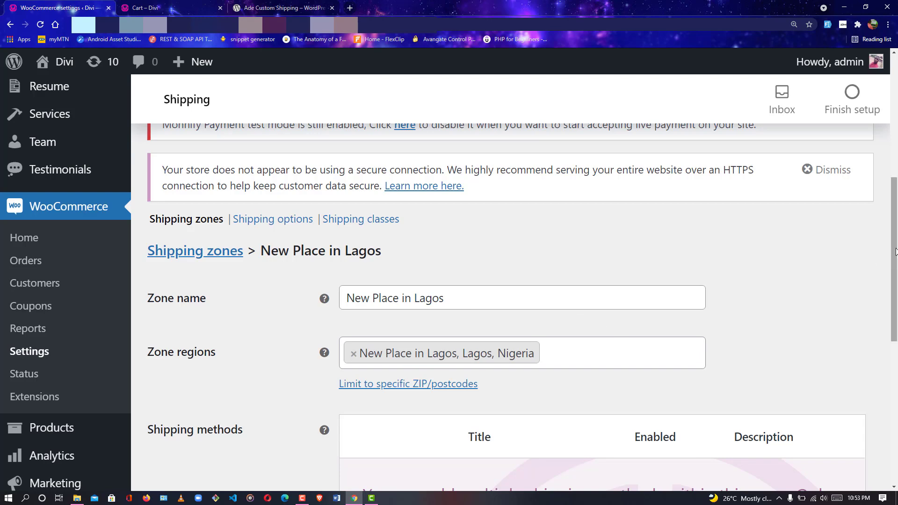
Step: Add a Flat rate shipping method to the New Place in Lagos zone
scroll(896, 252, down, 3)
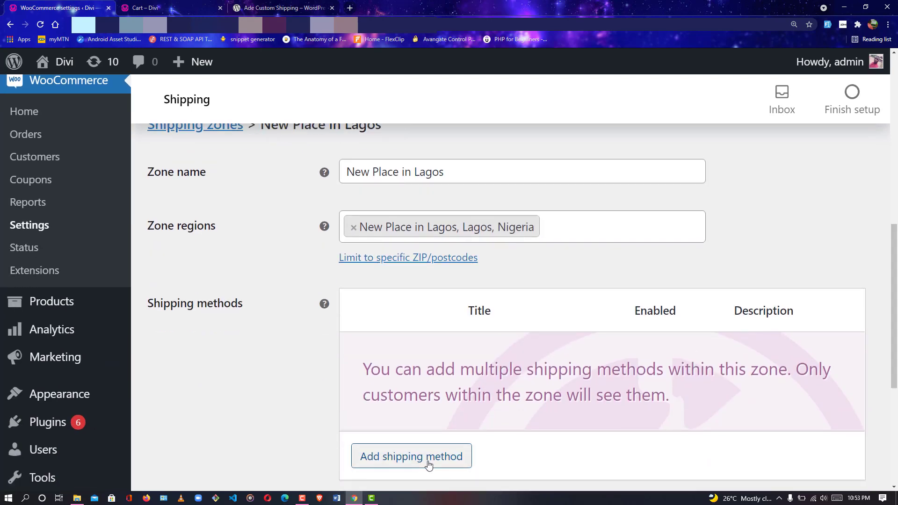
click(428, 465)
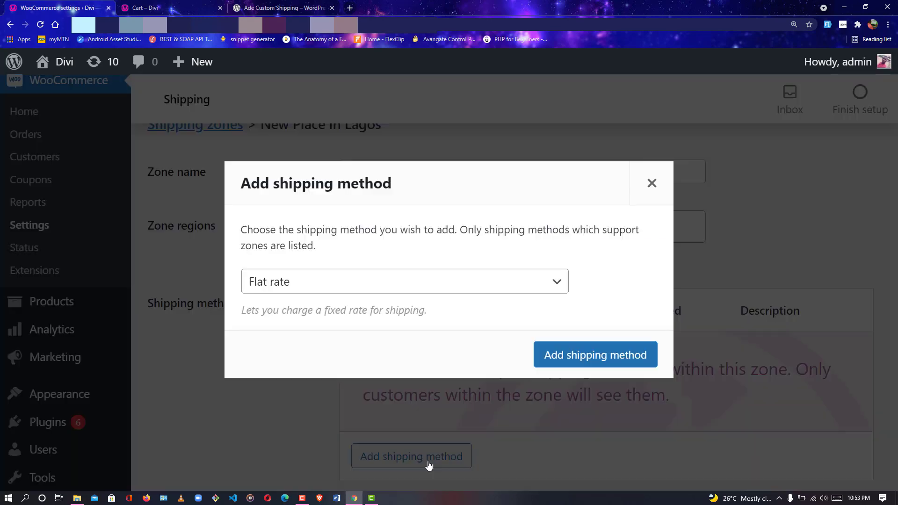
click(570, 358)
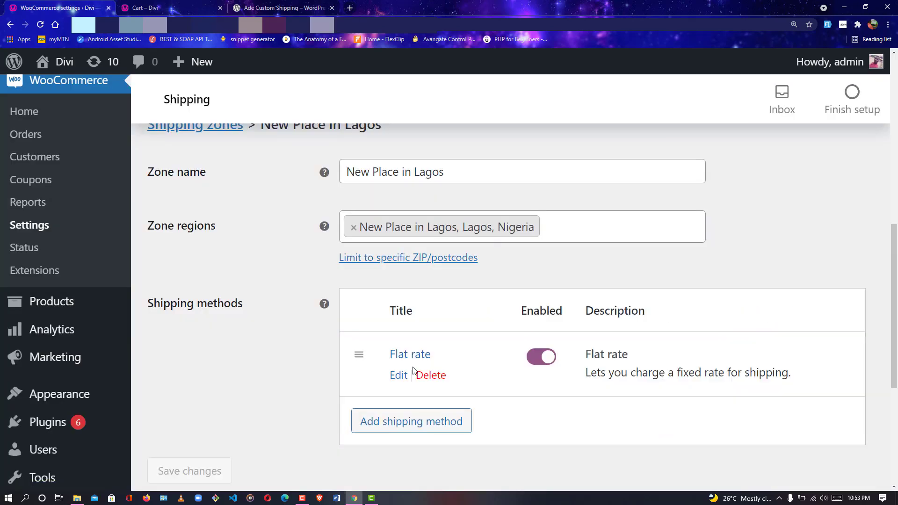
Step: Set the cost of the zone's Flat rate method to 2000 and save its settings
click(413, 357)
click(373, 313)
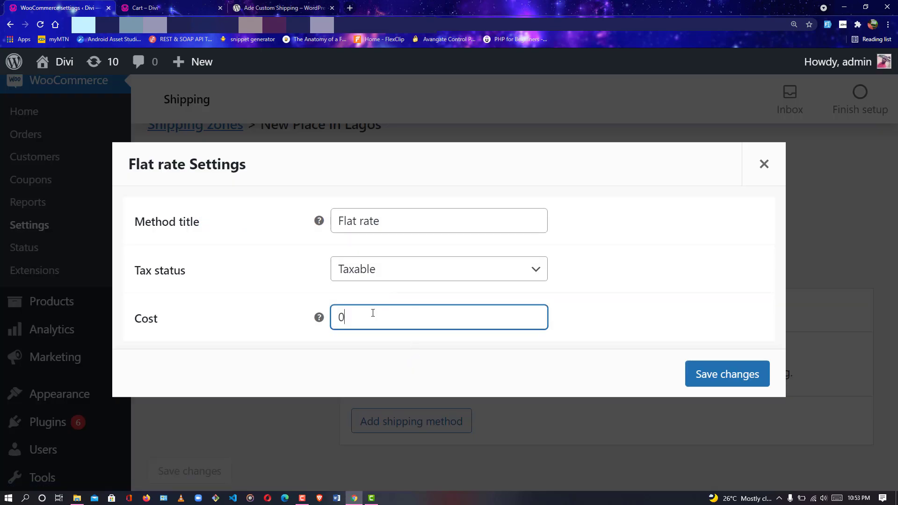
text(2000)
click(706, 374)
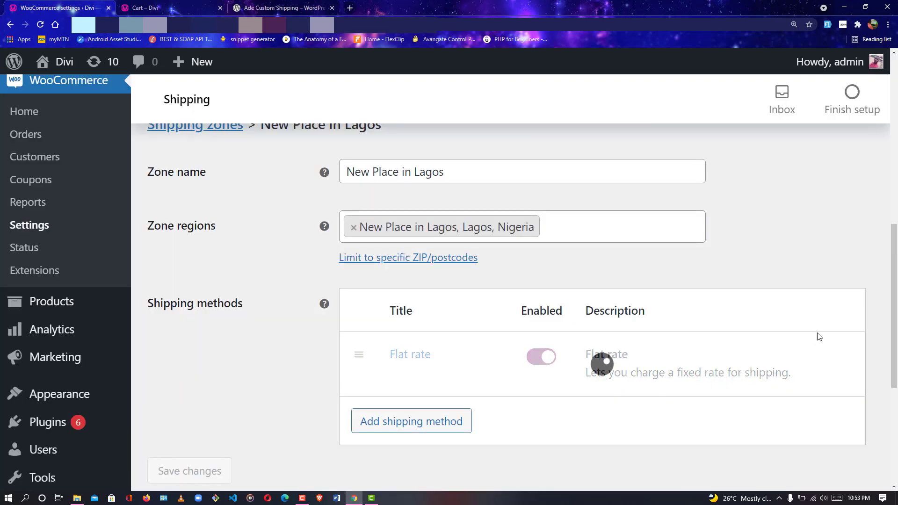
scroll(676, 391, down, 1)
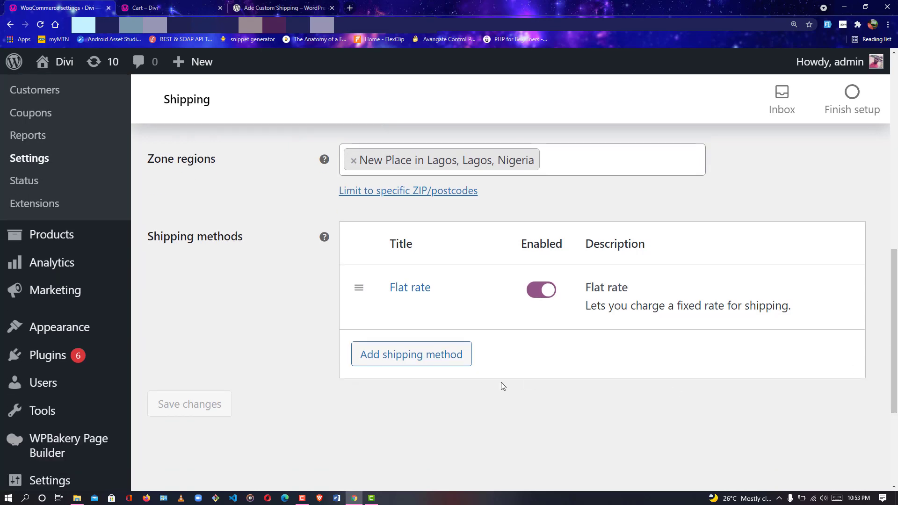
scroll(242, 359, up, 8)
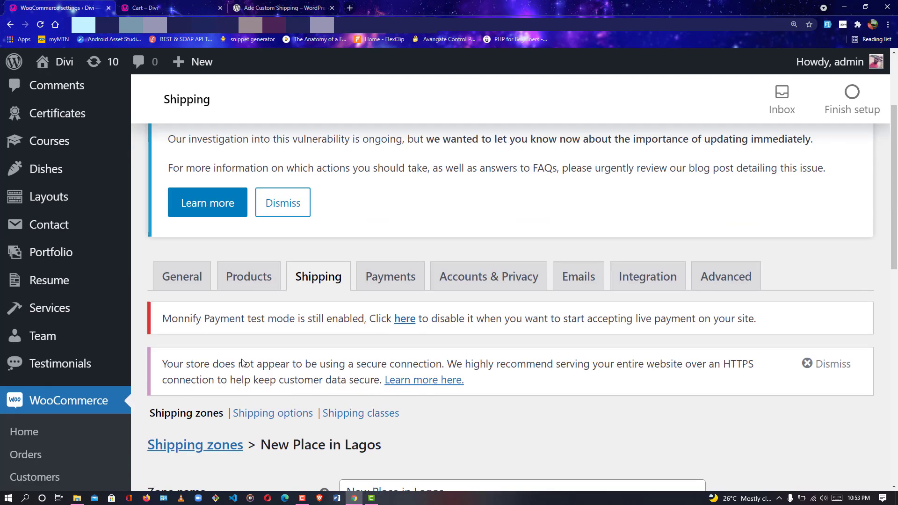
Step: Reload the store cart and update its shipping address to the state "New Place in Lagos, Lagos" in Nigeria
click(173, 4)
key(F5)
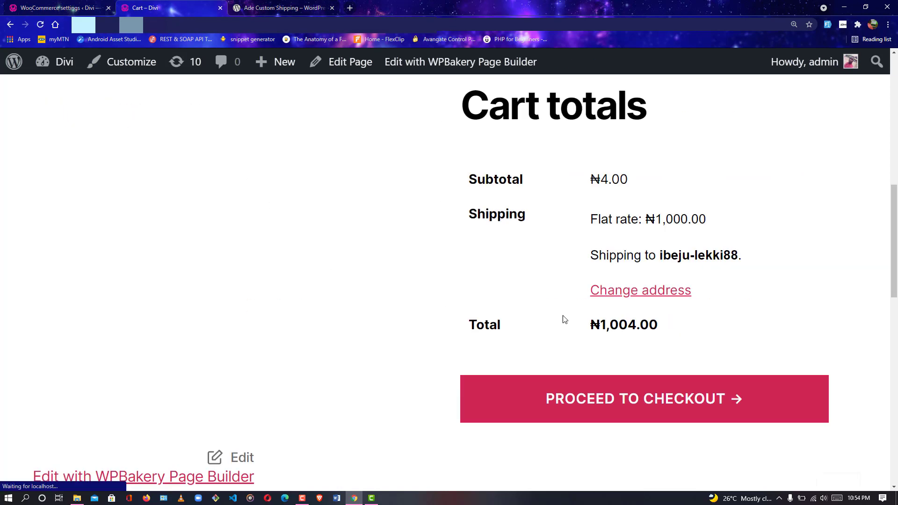
click(641, 291)
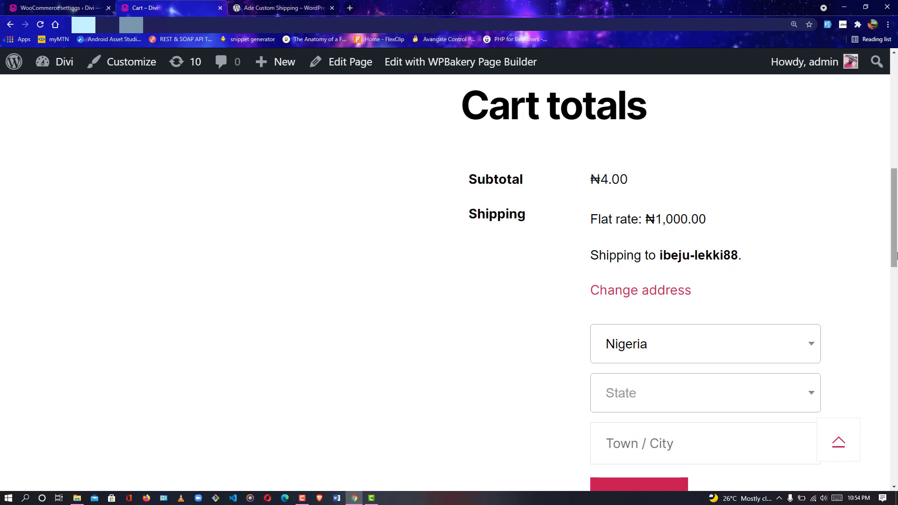
scroll(756, 300, down, 1)
click(652, 322)
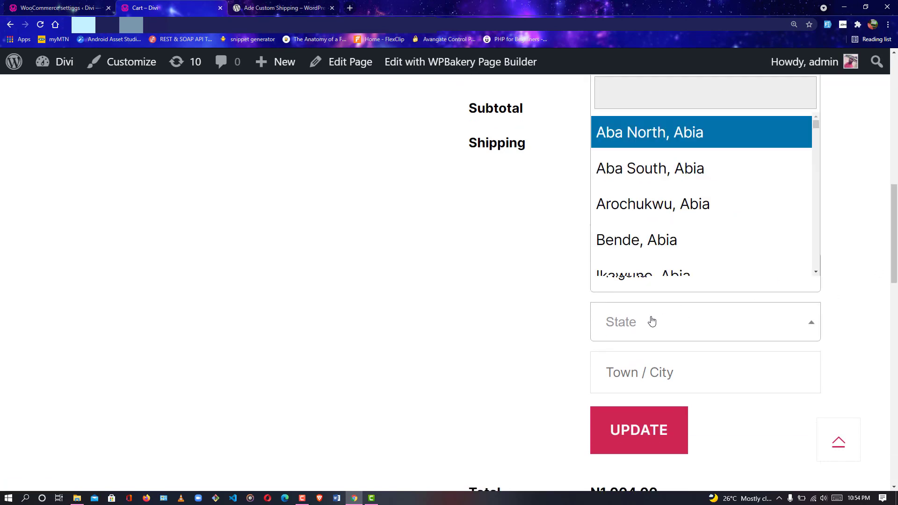
click(623, 82)
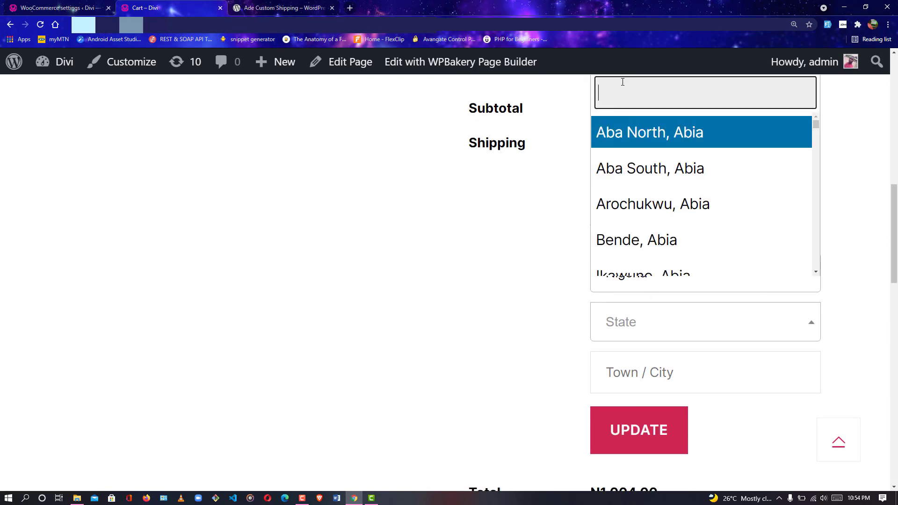
text(new)
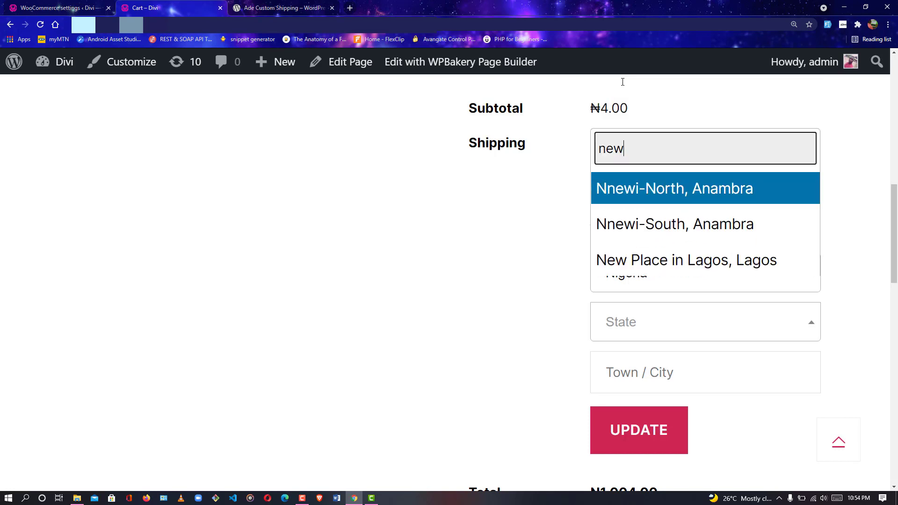
text( pl)
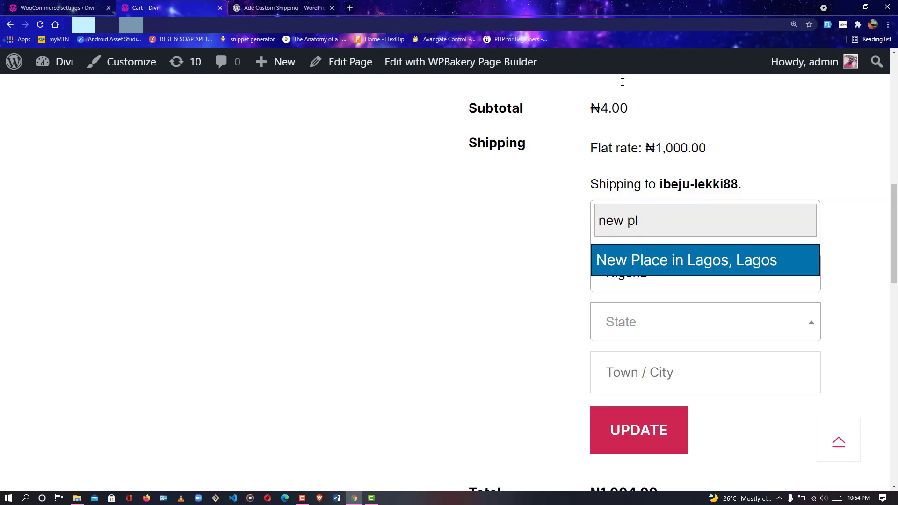
click(647, 270)
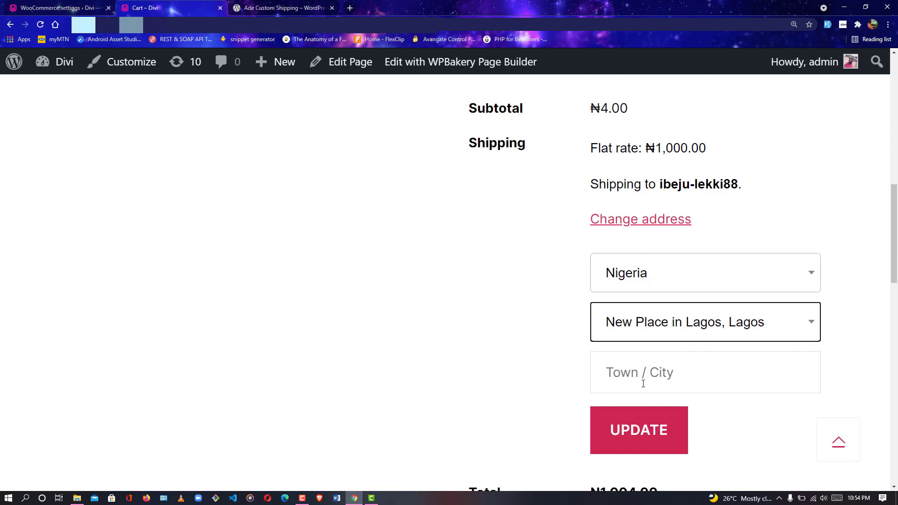
click(637, 428)
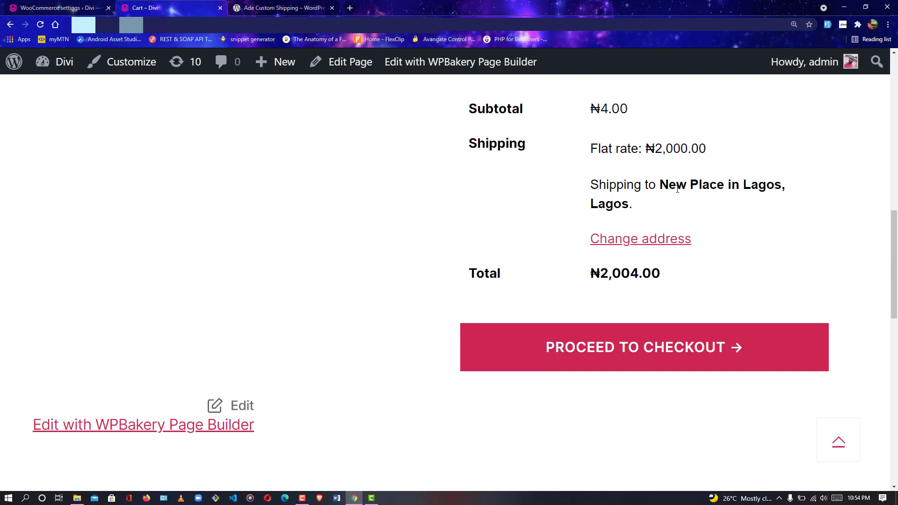
Step: Check the shipping destination in the cart totals and return to the Ade Custom Shipping page on WordPress.org
drag(661, 186, 734, 203)
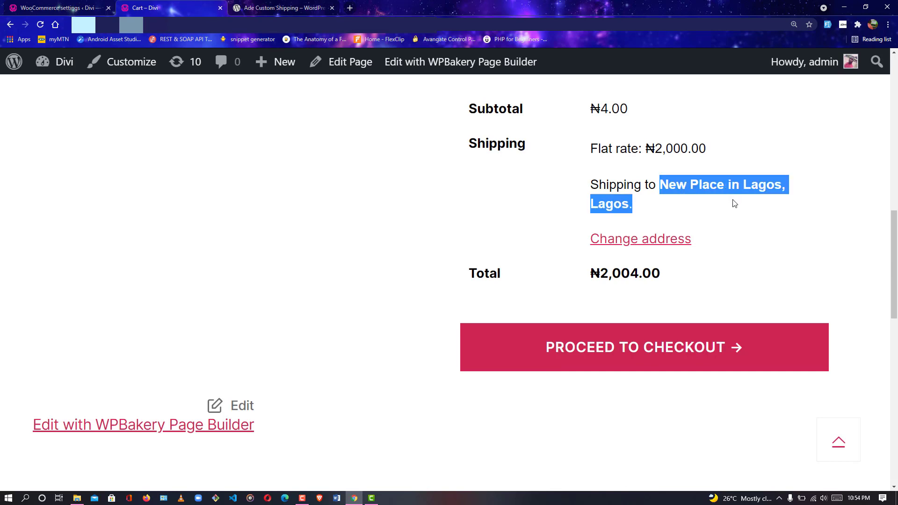
click(669, 211)
key(ctrl+Tab)
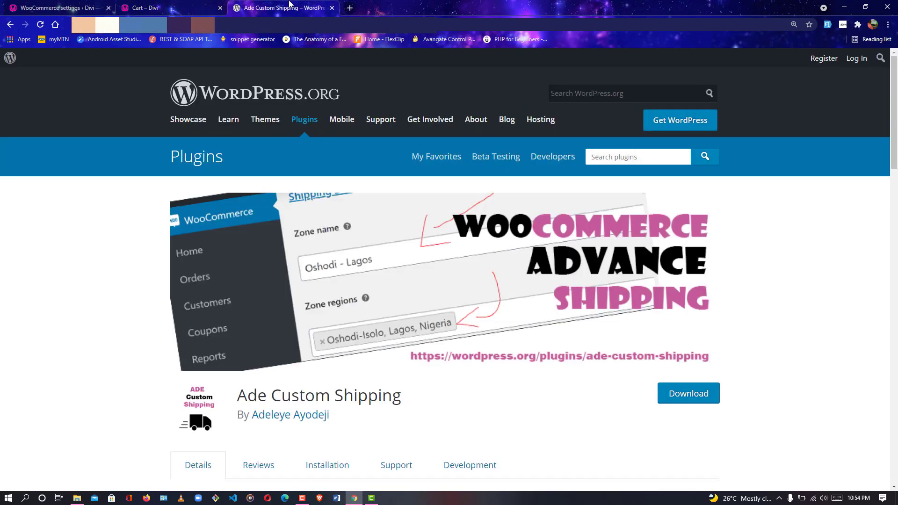